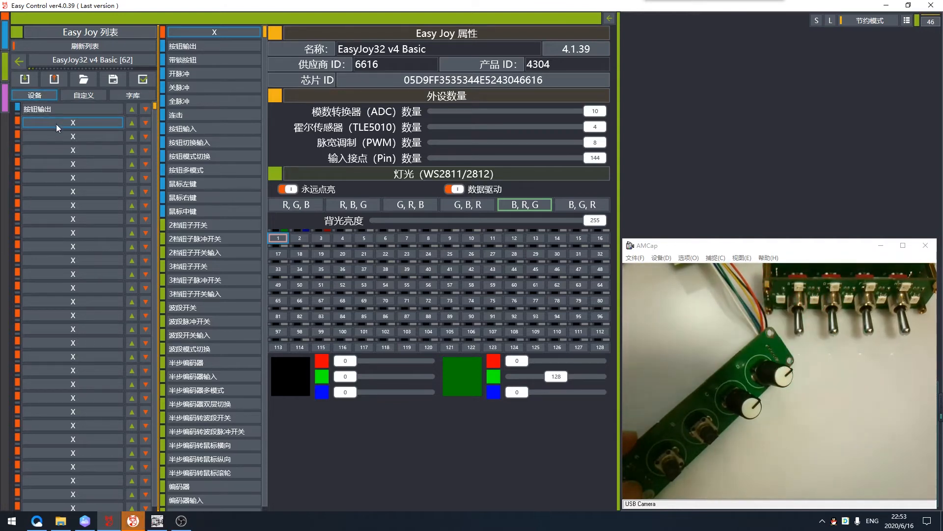
- Assign the ADC axis data function (模数转换轴数据) to the empty device slot below 按钮输出
scroll(217, 285, "down", 3)
scroll(220, 290, "down", 3)
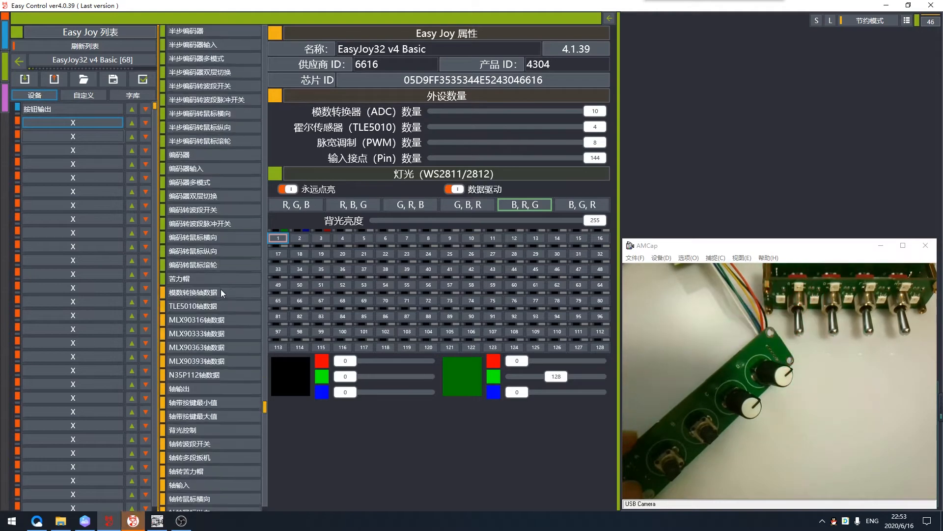
left_click(199, 262)
double_click(199, 264)
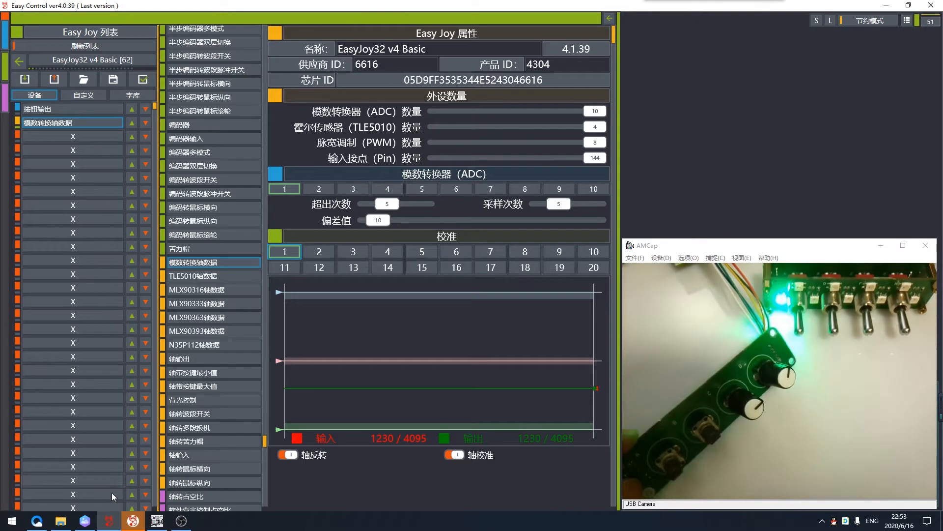
- Switch to the image viewer with the waveform diagram, hide the AMCap camera window and shrink the viewer to uncover the ADC settings
left_click(85, 521)
left_click_drag(555, 58, 679, 61)
left_click(881, 246)
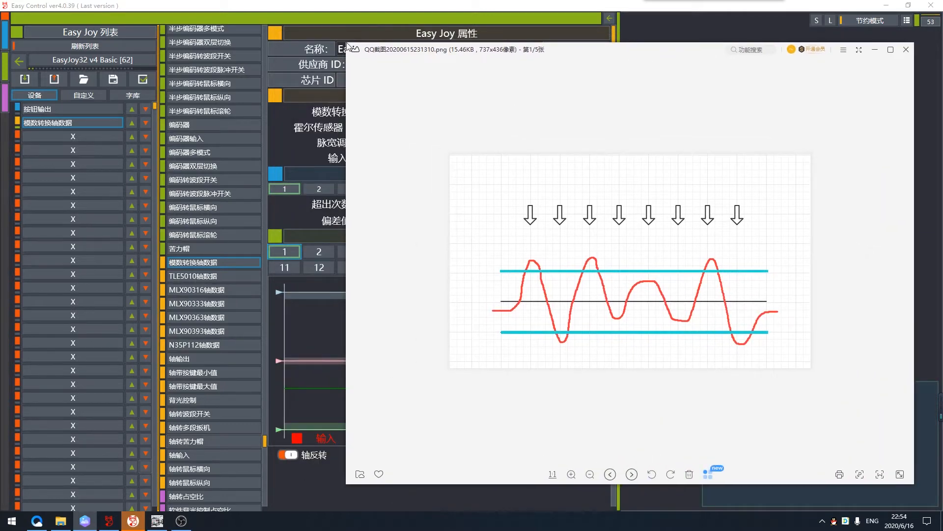
left_click_drag(341, 41, 496, 222)
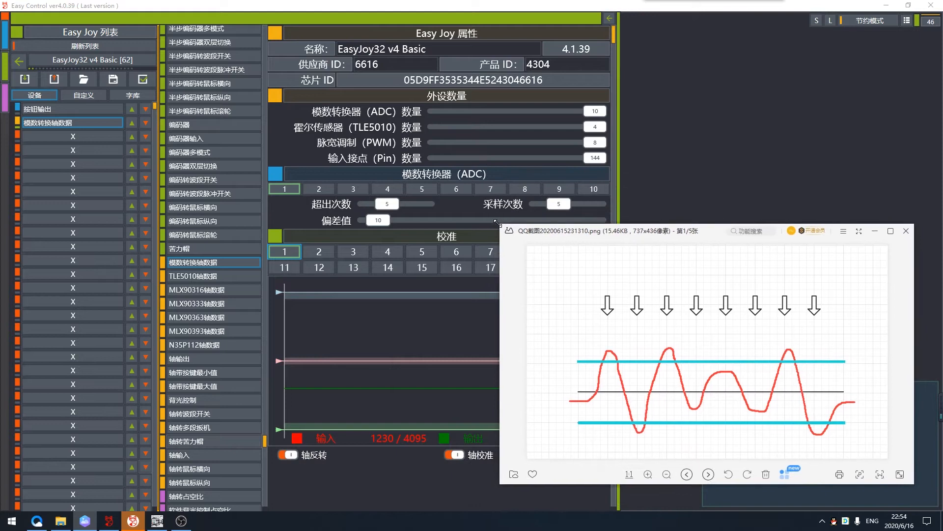
left_click_drag(716, 239, 718, 247)
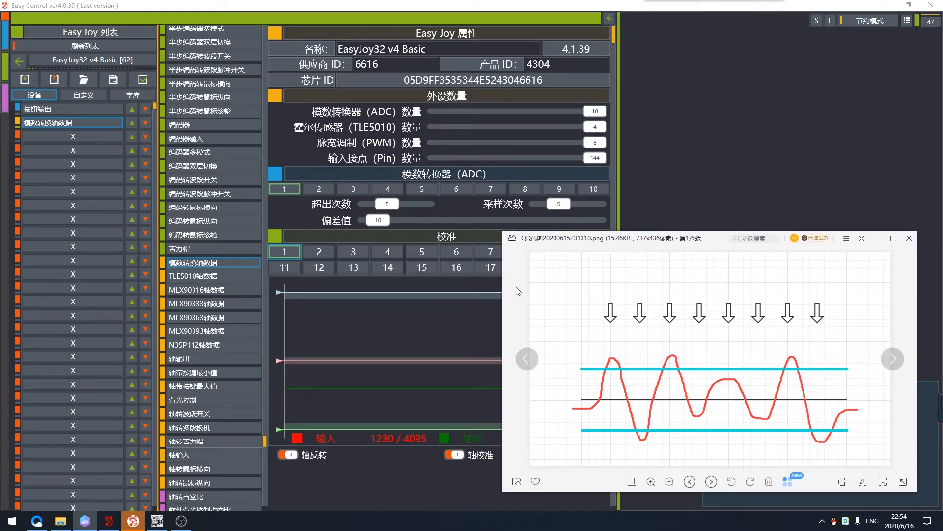
- Set 超出次数, 偏差值 and 采样次数 of ADC 1 all to 0
left_click_drag(387, 204, 367, 220)
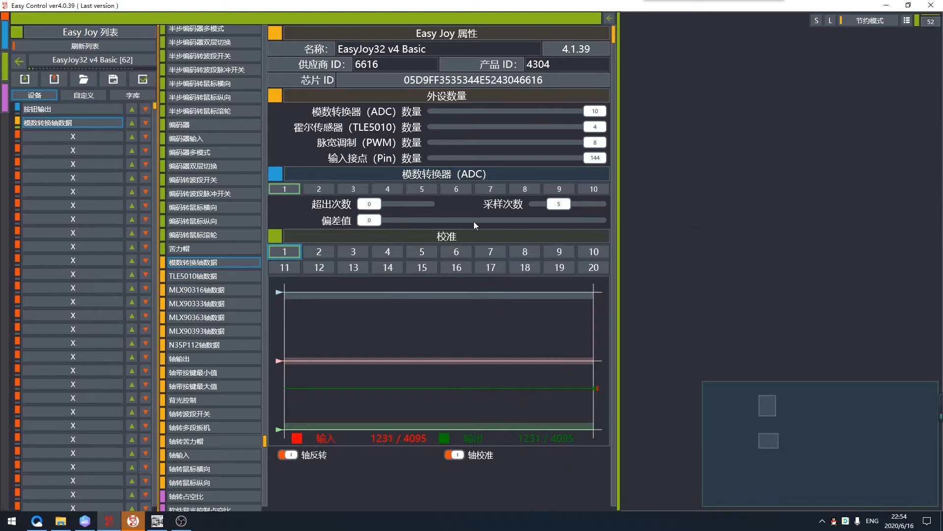
left_click_drag(544, 208, 539, 207)
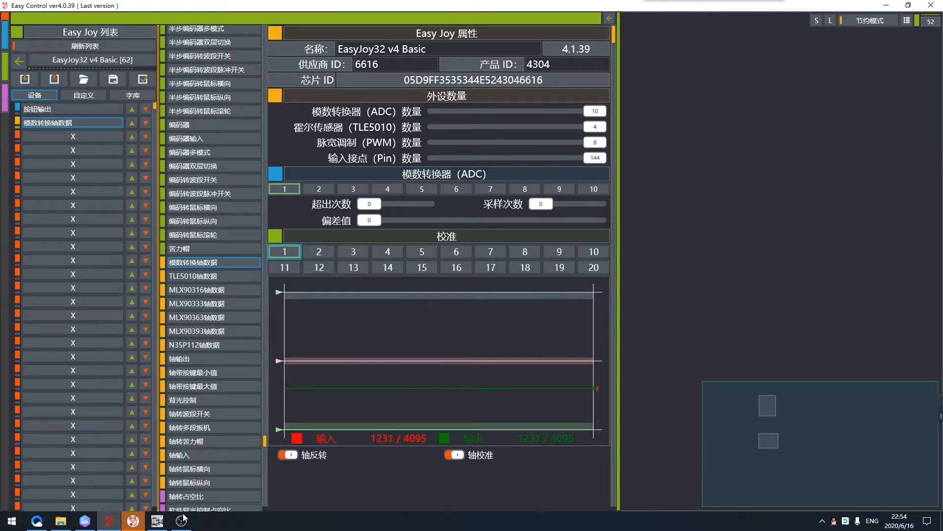
- Annotate a screen capture of the waveform diagram with arrows at the upper limit and centre lines and a bracket between them, and discard it
left_click(85, 521)
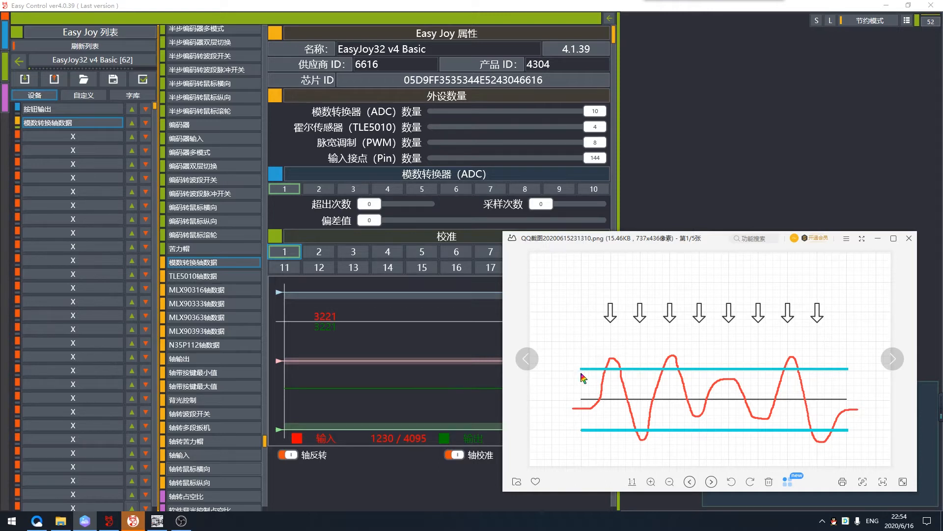
key("ctrl+alt+a")
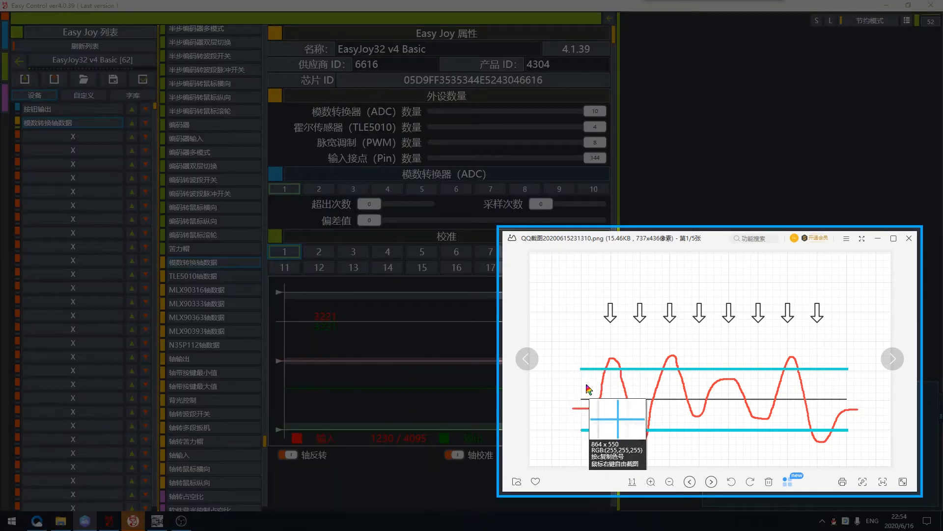
left_click(642, 437)
left_click_drag(566, 358, 579, 369)
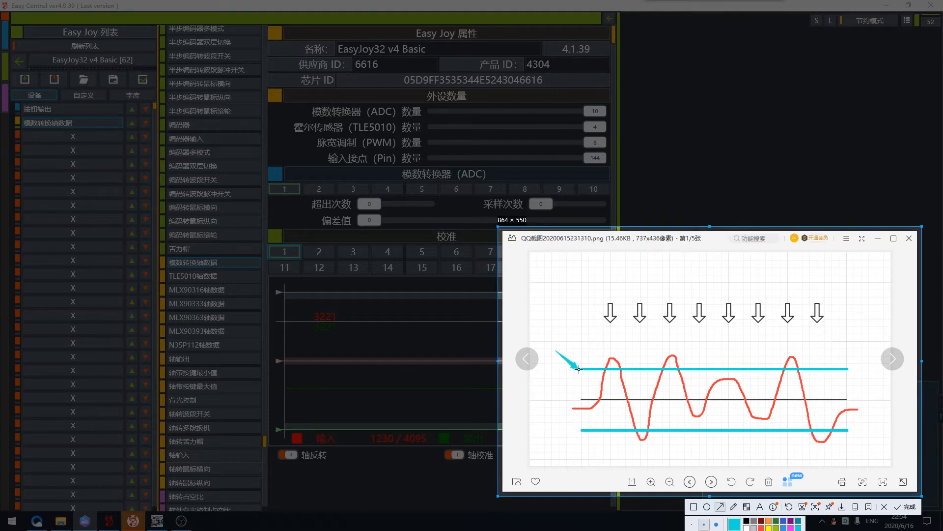
mouse_move(553, 413)
left_mouse_down()
mouse_move(578, 399)
mouse_move(562, 385)
left_mouse_up()
key("ctrl+z")
left_click(733, 506)
left_click_drag(554, 385, 573, 401)
left_click_drag(530, 380, 538, 394)
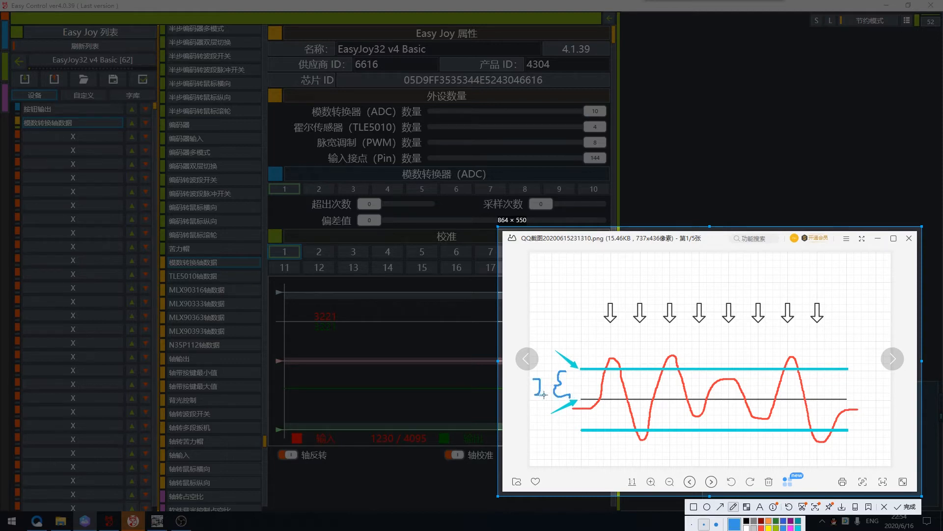
left_click_drag(534, 416, 552, 430)
left_click(885, 506)
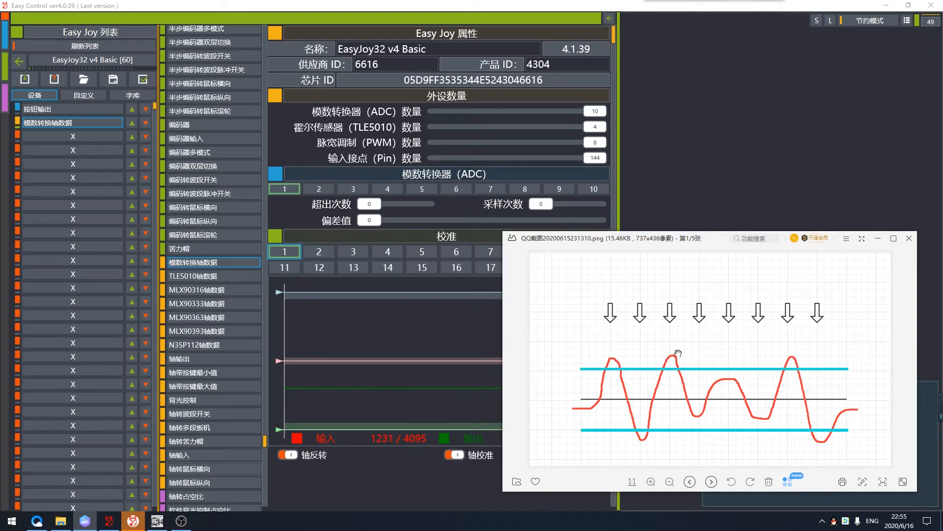
- Start a screen capture of the waveform diagram and draw pen arrows at the first two high peaks and the first trough
key("ctrl+alt+a")
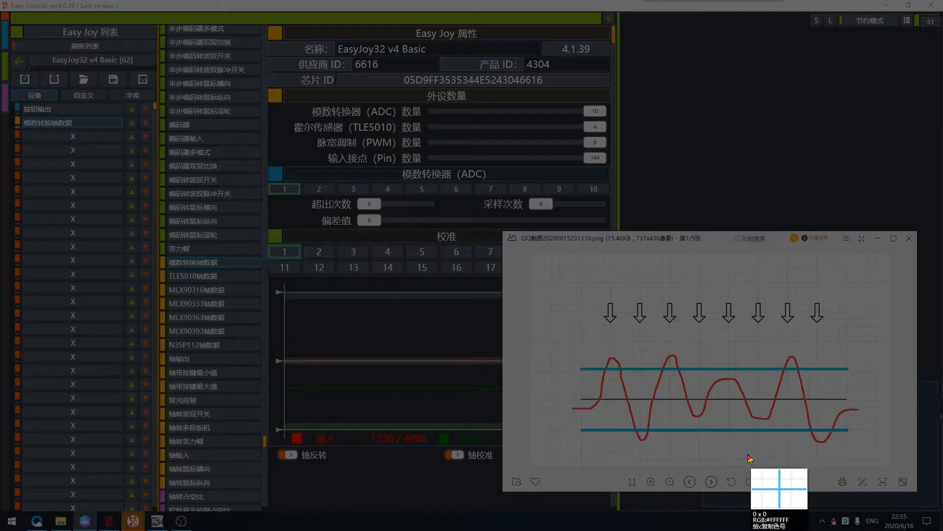
left_click(743, 435)
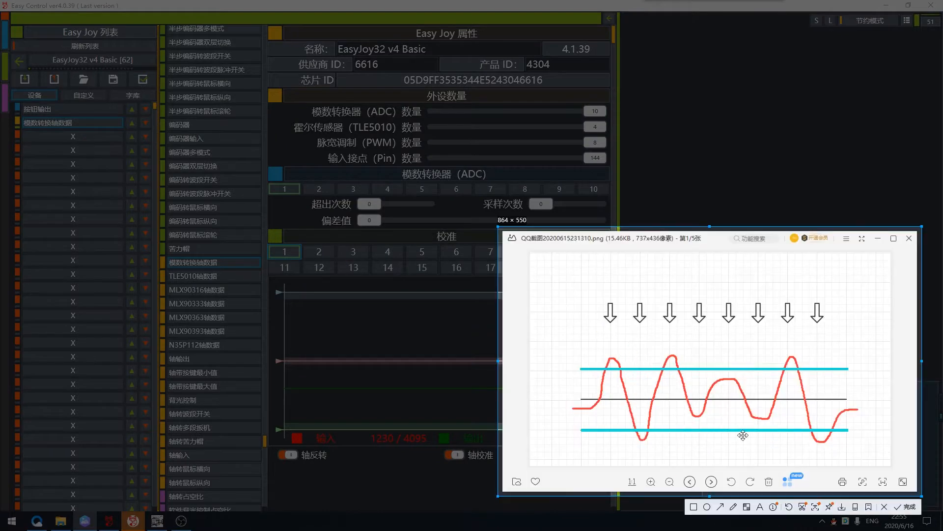
left_click(733, 507)
mouse_move(613, 332)
left_mouse_down()
mouse_move(611, 355)
mouse_move(618, 346)
left_mouse_up()
mouse_move(641, 454)
left_mouse_down()
mouse_move(643, 432)
mouse_move(629, 456)
mouse_move(652, 450)
left_mouse_up()
left_click_drag(666, 345, 675, 366)
left_click_drag(675, 366, 683, 353)
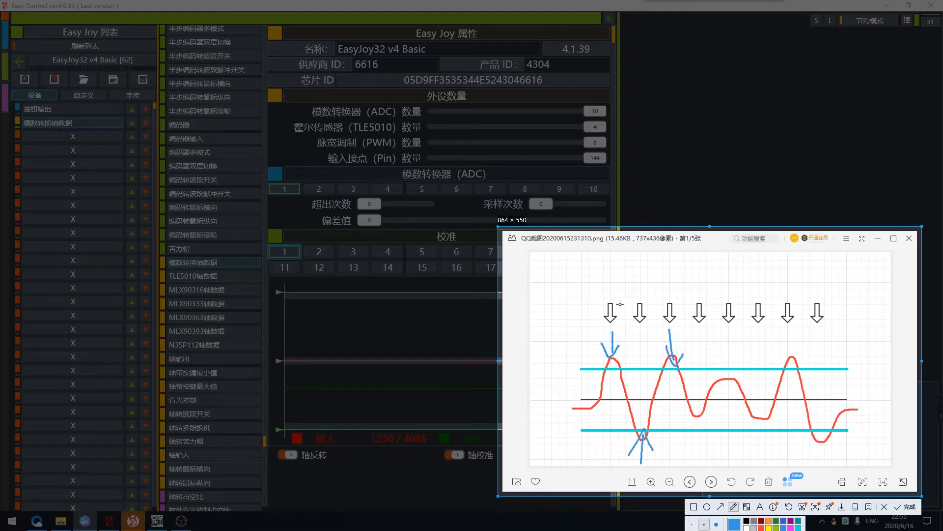
- Mark the first four sampling arrows and the later turning points of the waveform with the pen, and exit the screen capture
mouse_move(609, 289)
left_mouse_down()
mouse_move(611, 306)
mouse_move(641, 310)
left_mouse_up()
mouse_move(641, 311)
left_mouse_down()
mouse_move(649, 298)
mouse_move(671, 311)
left_mouse_up()
mouse_move(671, 312)
left_mouse_down()
mouse_move(679, 302)
mouse_move(699, 312)
left_mouse_up()
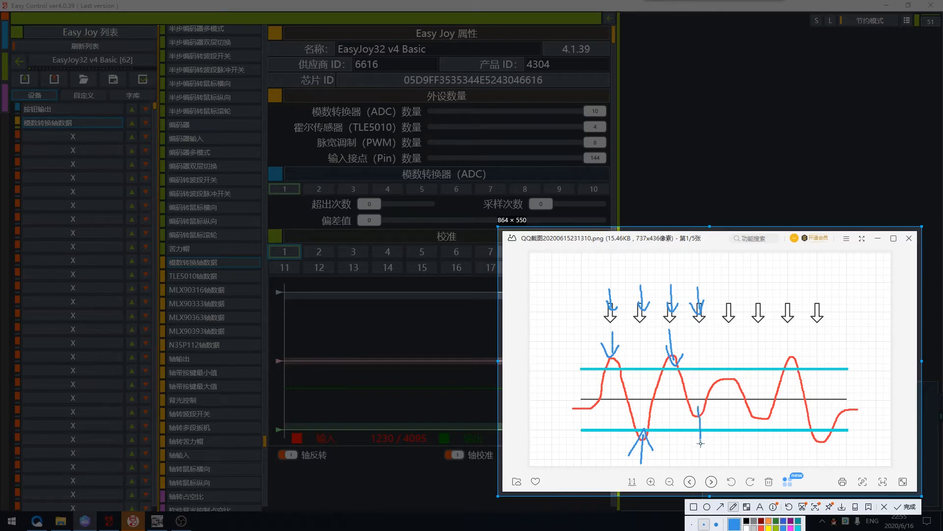
left_click_drag(701, 448, 699, 411)
left_click_drag(727, 348, 730, 386)
left_click_drag(791, 337, 792, 372)
left_click(898, 507)
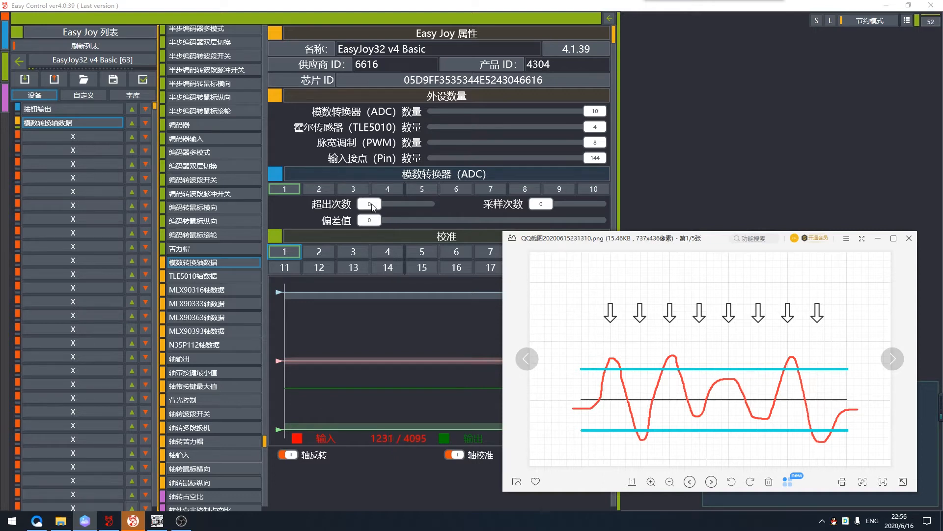
- Set 偏差值 to 10, 超出次数 to 3 and 采样次数 to 3 for ADC 1, consulting the waveform diagram
left_click_drag(370, 220, 383, 223)
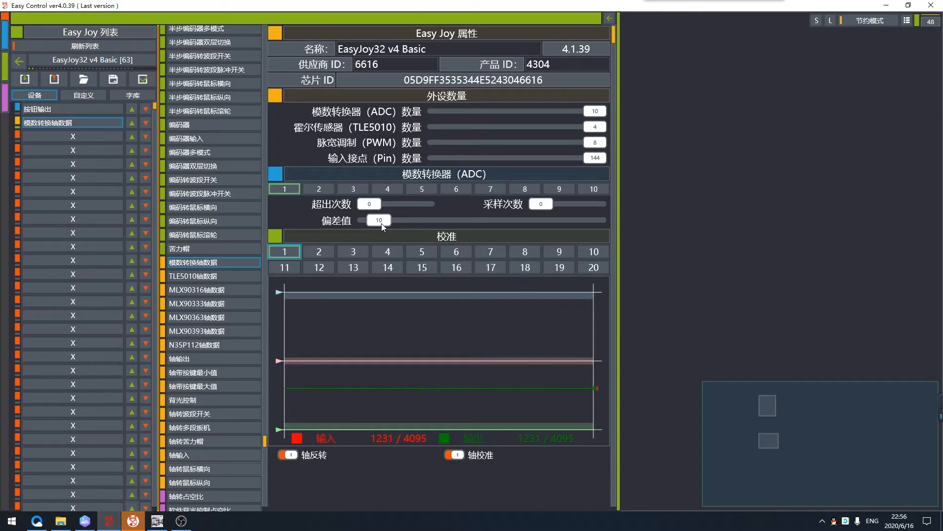
left_click_drag(358, 210, 388, 211)
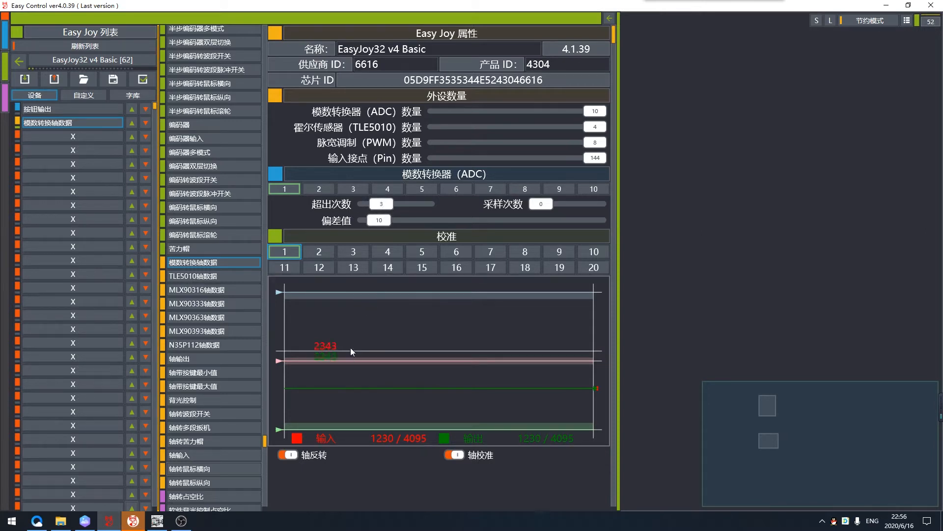
left_click(85, 521)
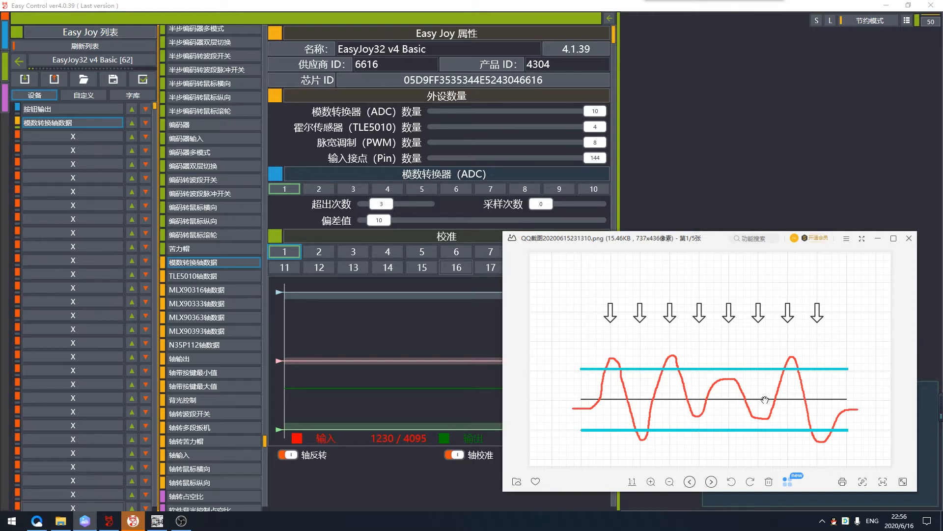
left_click_drag(542, 211, 560, 208)
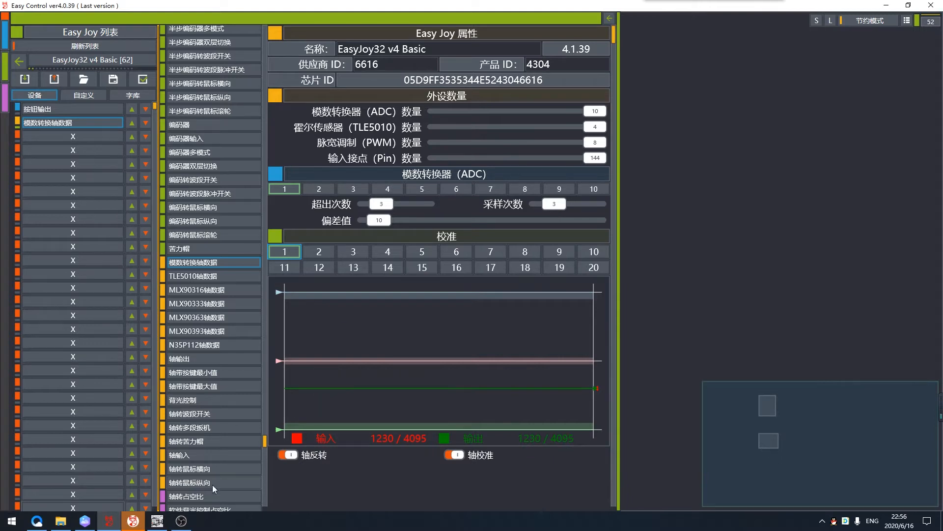
left_click(109, 523)
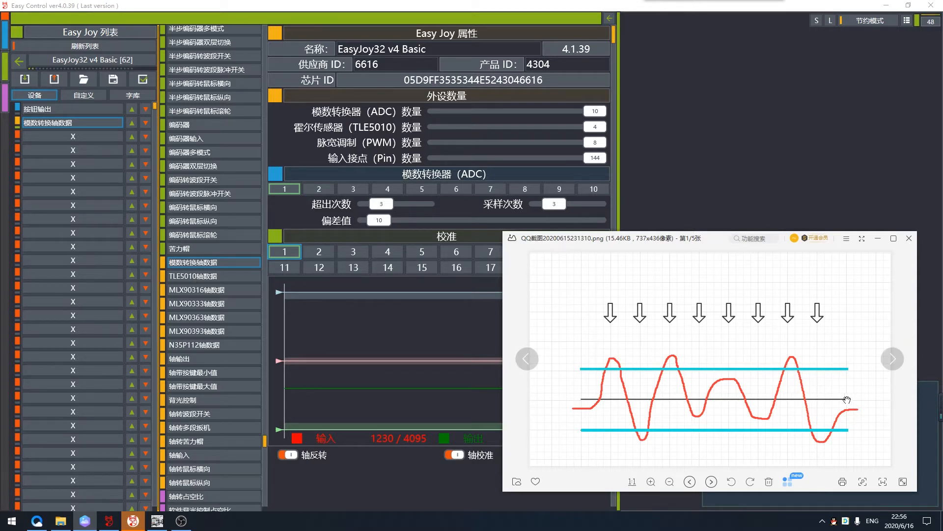
left_click(680, 193)
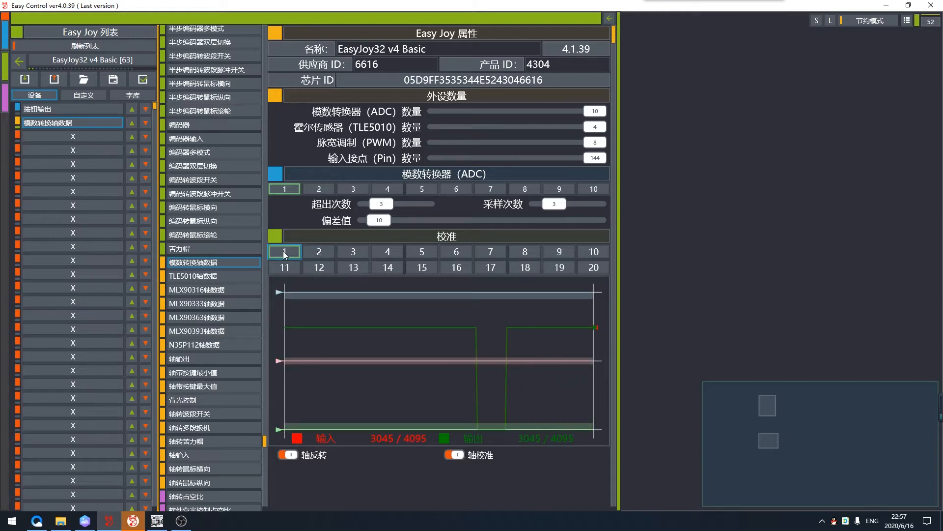
- Test axis reversal (轴反转) on channel 1 beside the AMCap camera view, switch it off again and enable axis calibration (轴校准)
scroll(393, 279, "down", 1)
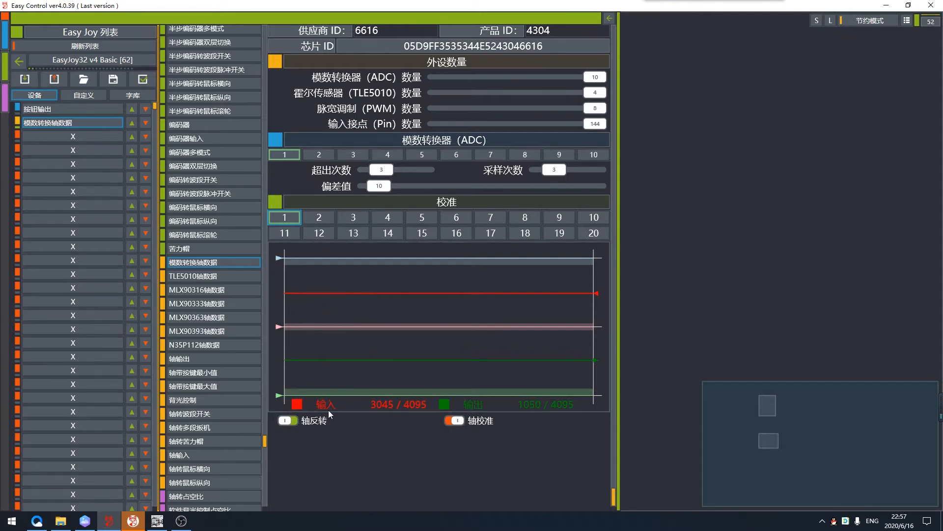
left_click(158, 521)
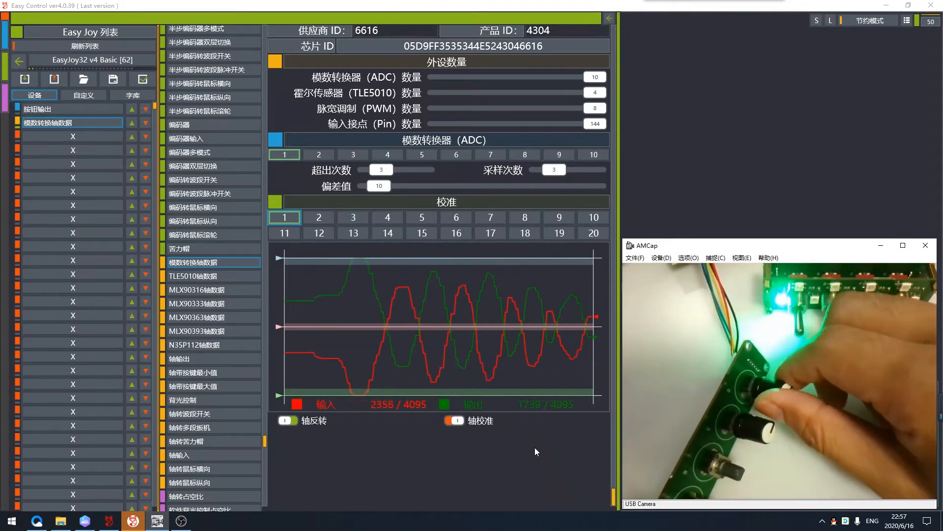
left_click(290, 420)
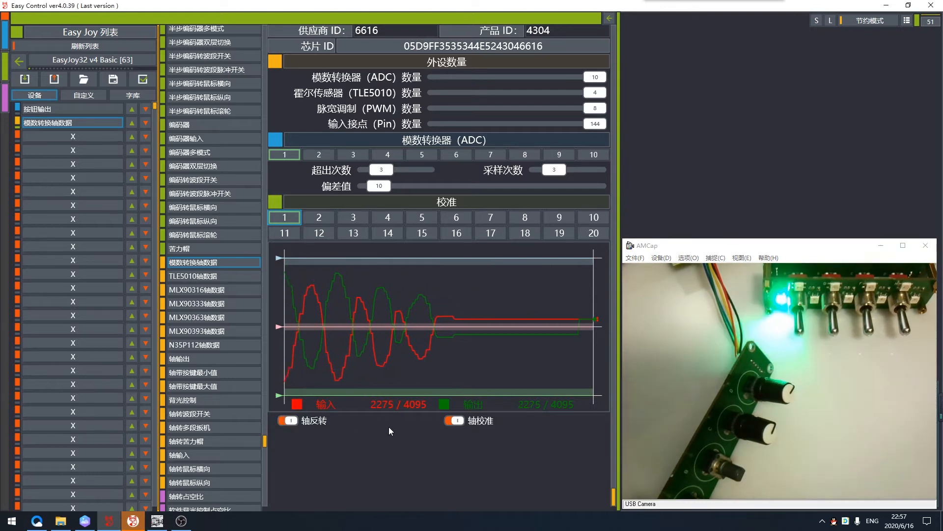
left_click(455, 421)
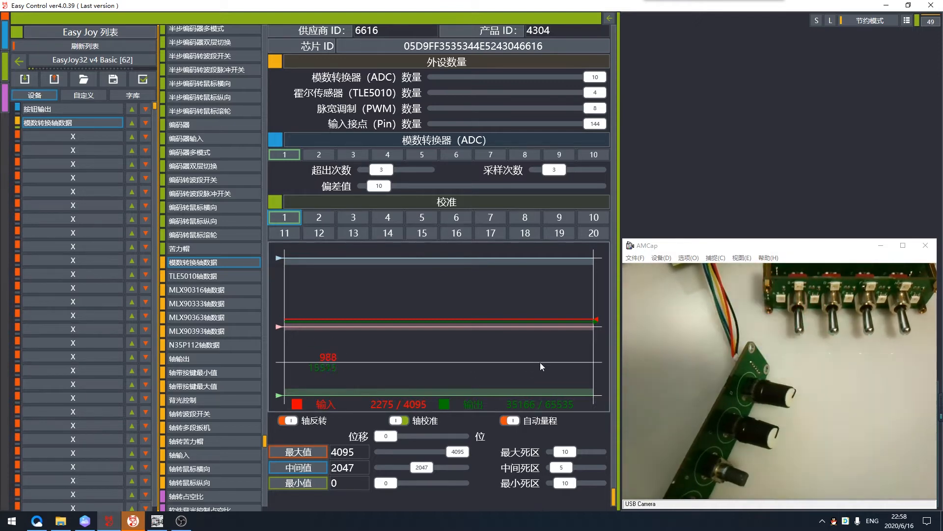
- Open the Windows Calculator in Programmer mode and enter the decimal value 65535
left_click(12, 521)
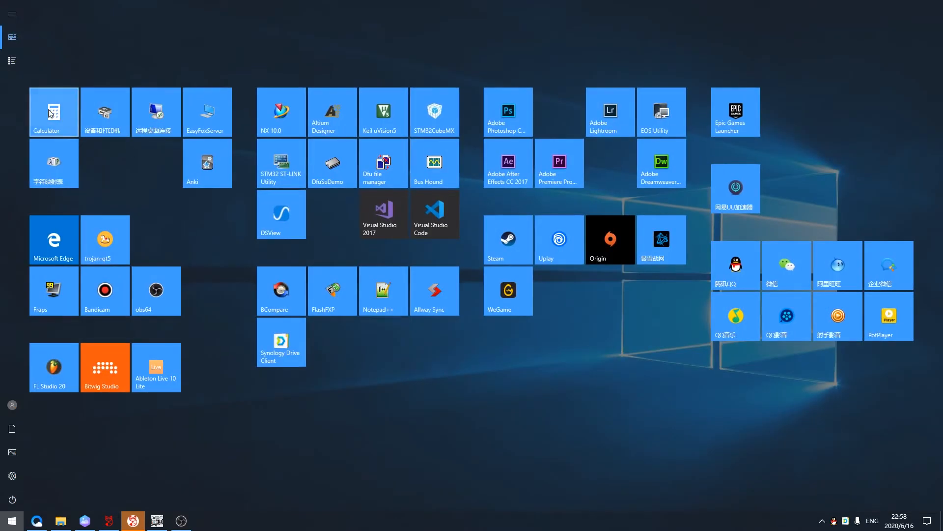
left_click(59, 122)
left_click_drag(237, 28, 285, 28)
left_click(322, 401)
double_click(274, 394)
left_click(324, 425)
left_click(272, 399)
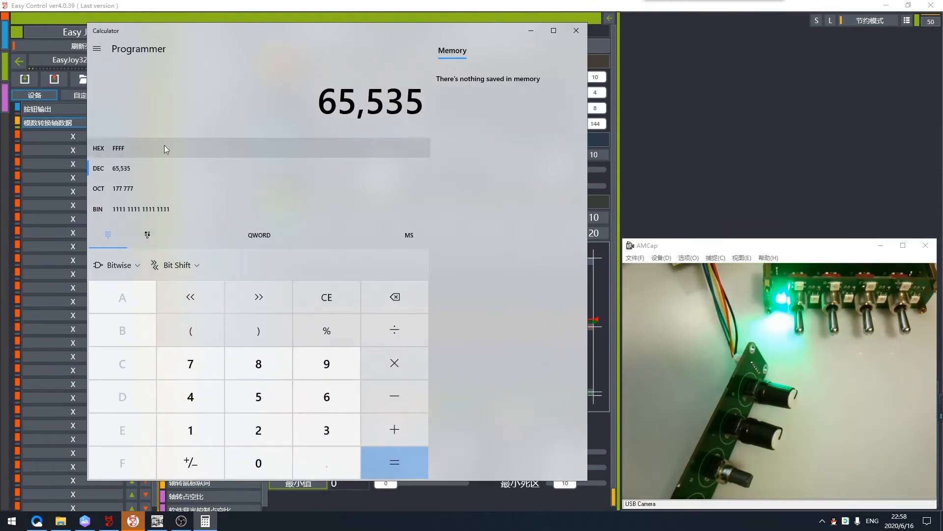
- Show the value's individual bits, clear the lowest four to 0 and minimize the calculator
left_click(148, 235)
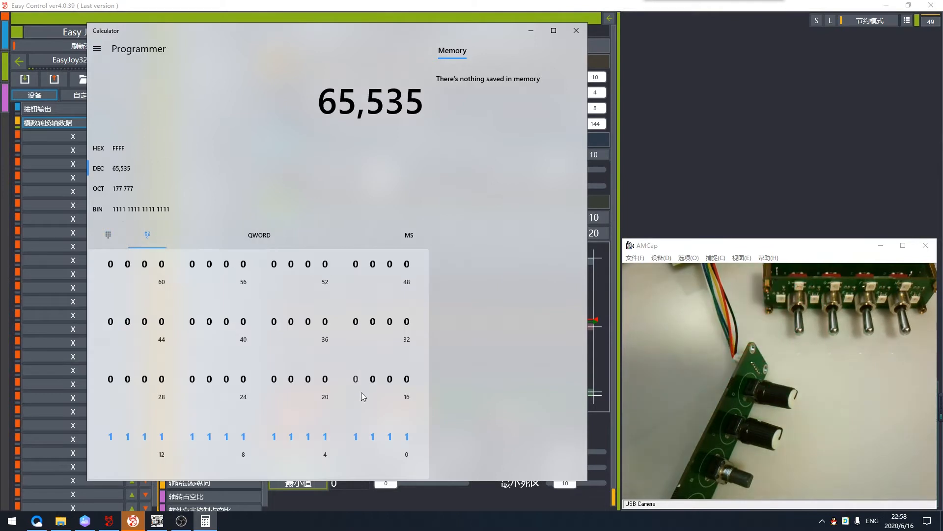
left_click(406, 437)
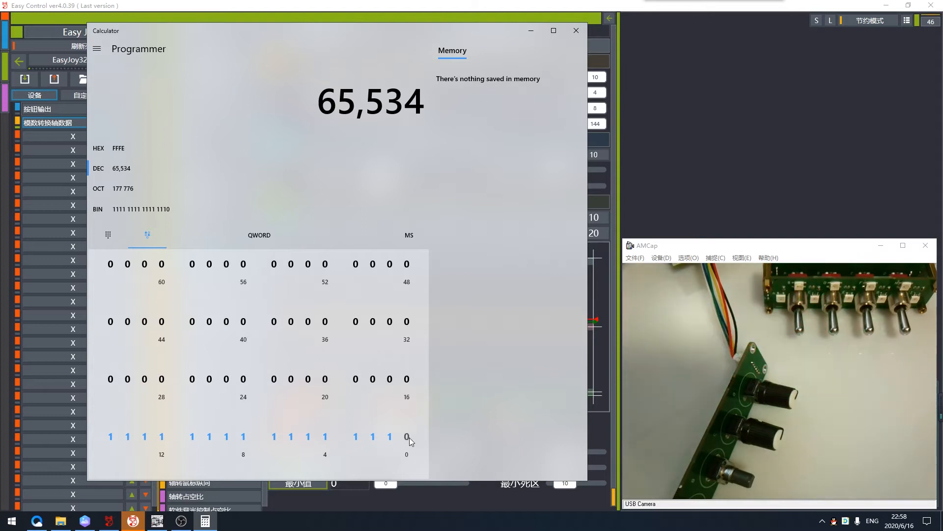
left_click(389, 436)
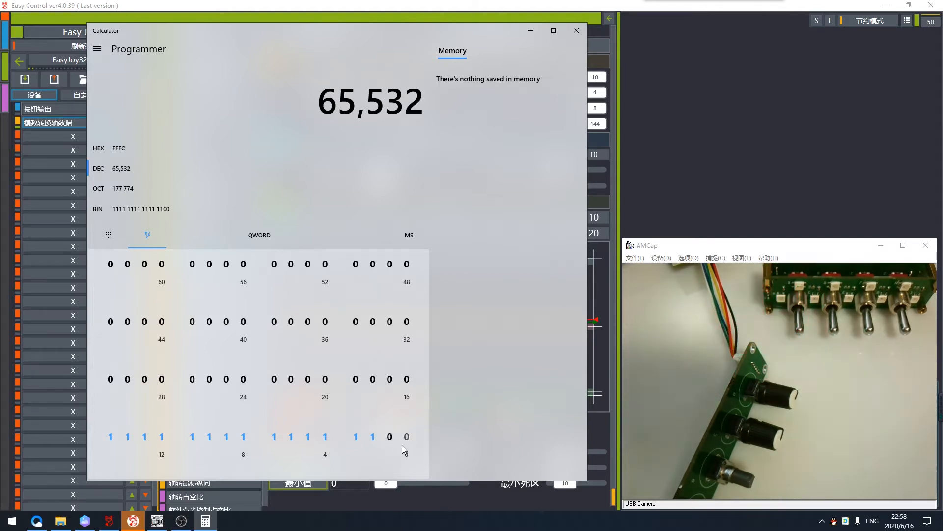
left_click(355, 439)
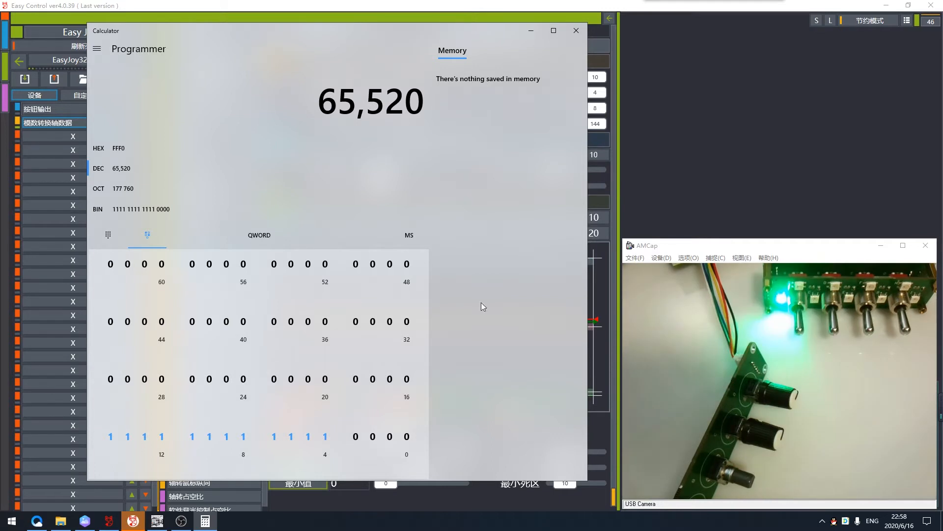
left_click(538, 31)
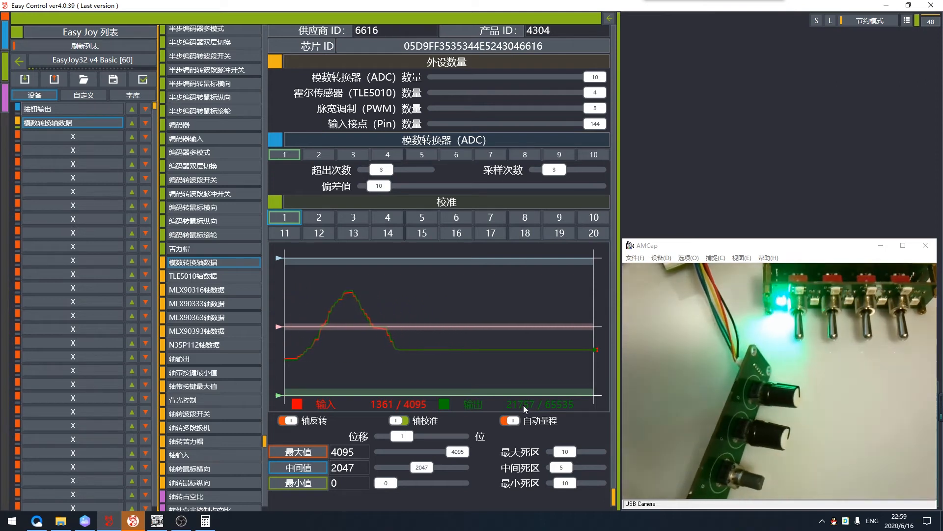
- Set channel 1's 位移 to 0 and capture the current input positions as 最大值 2063 and 中间值 485
left_click_drag(393, 436, 389, 436)
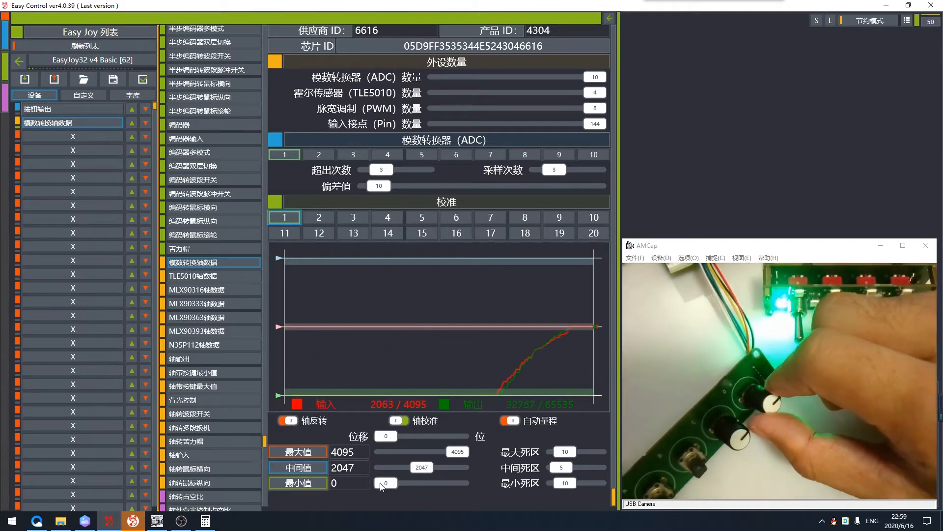
left_click(308, 454)
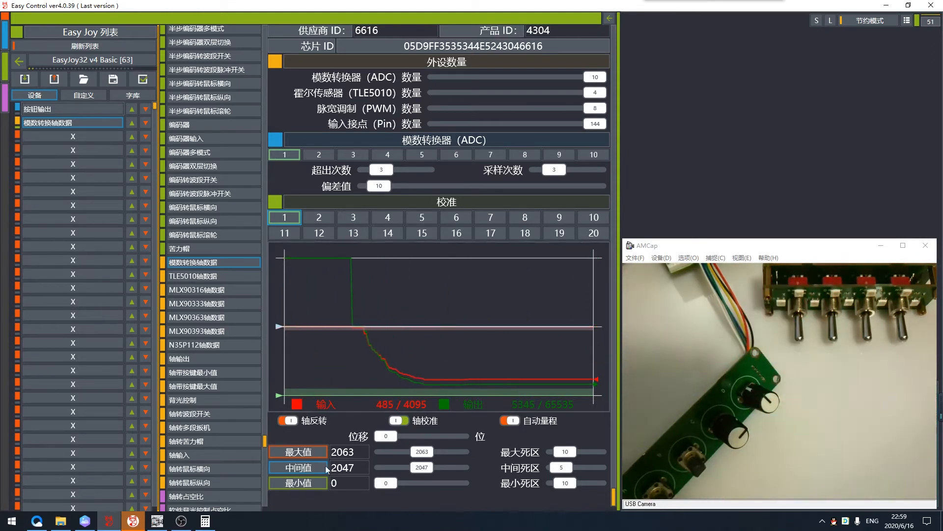
left_click(298, 467)
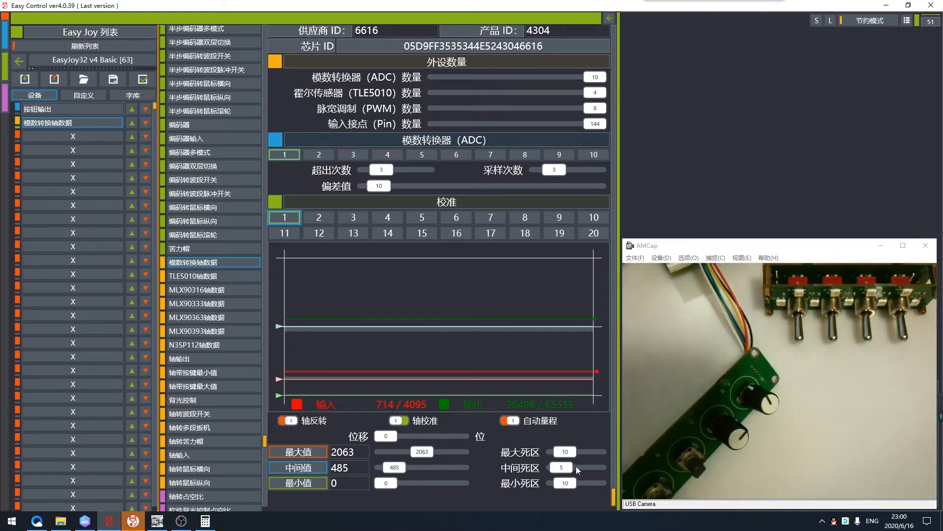
- Try 最大死区 values of 16 and 40 on channel 1, and set it to 9
mouse_move(569, 455)
left_mouse_down()
mouse_move(582, 455)
mouse_move(560, 454)
mouse_move(571, 453)
left_mouse_up()
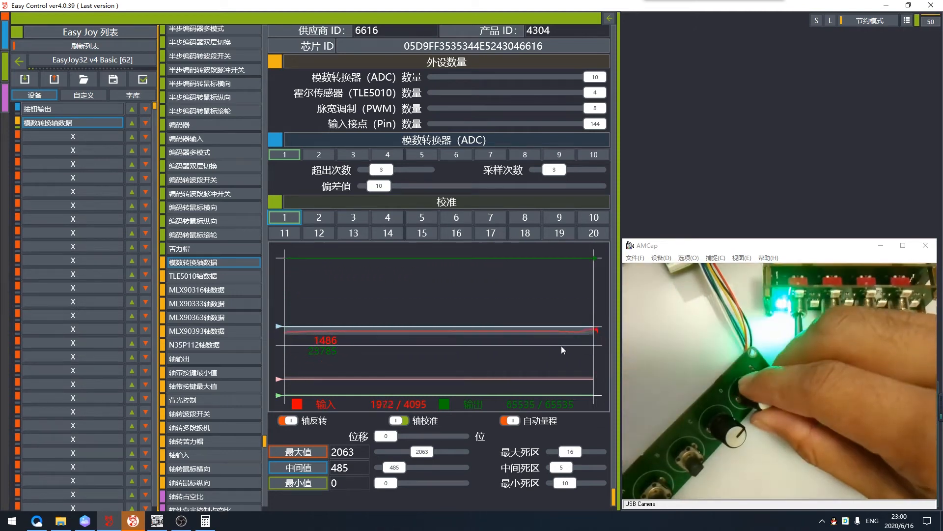
left_click_drag(573, 450, 591, 450)
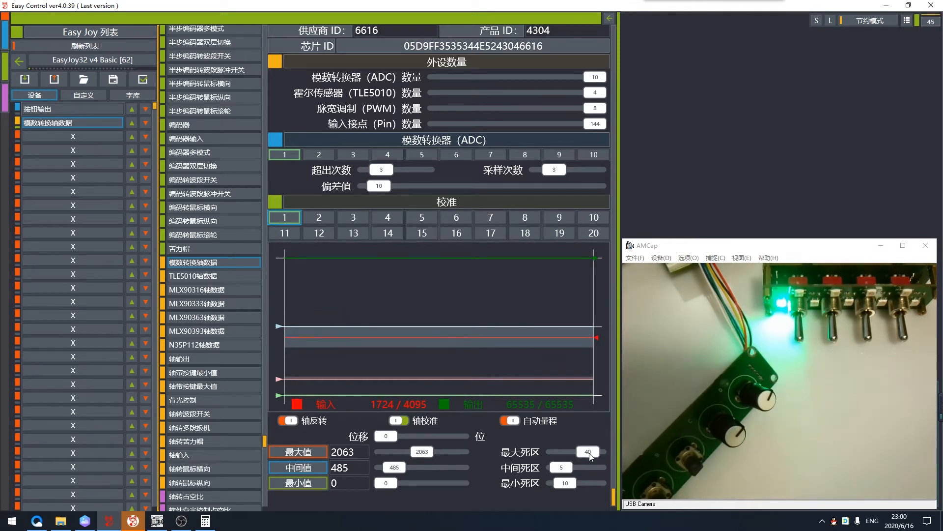
left_click_drag(586, 456, 556, 457)
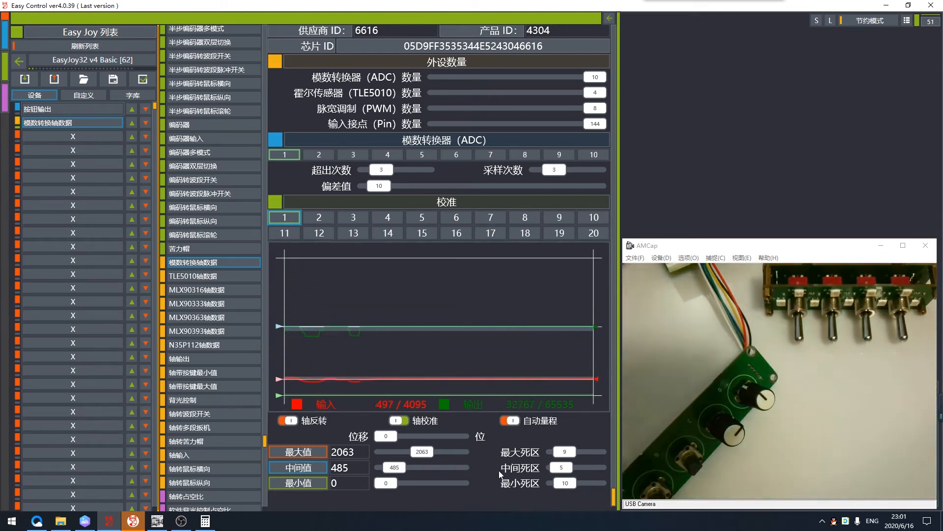
- Test automatic ranging (自动量程) on channel 1, then switch off both it and axis calibration (轴校准)
left_click(512, 422)
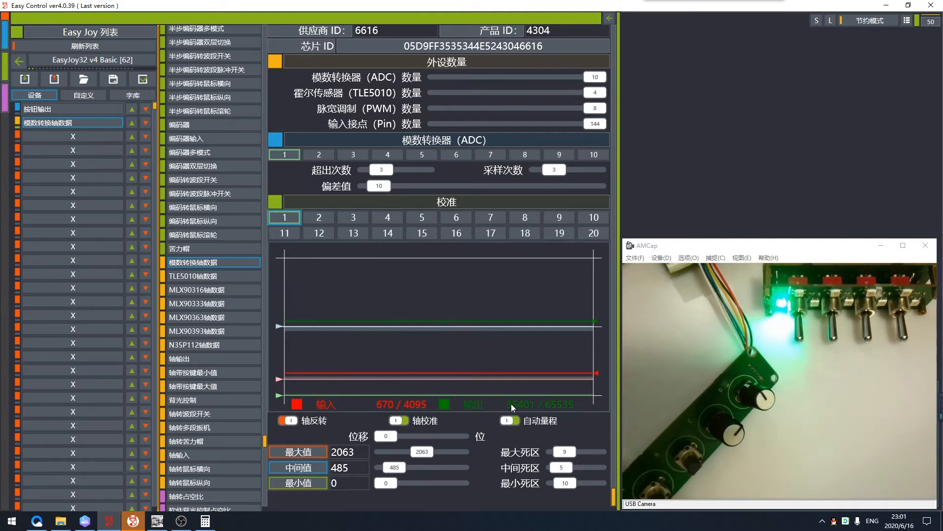
left_click(510, 420)
left_click(401, 421)
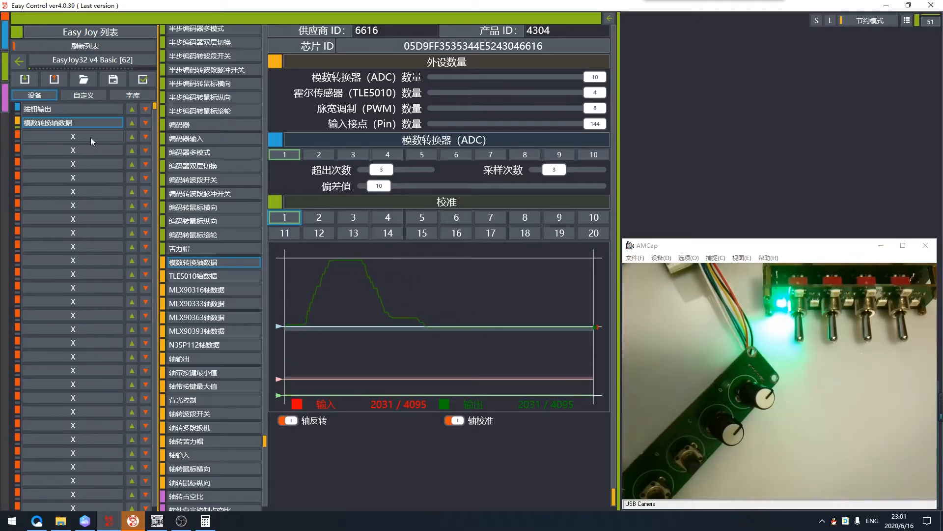
- Add an axis output device (轴输出) in the third slot of the board's device list
left_click(90, 137)
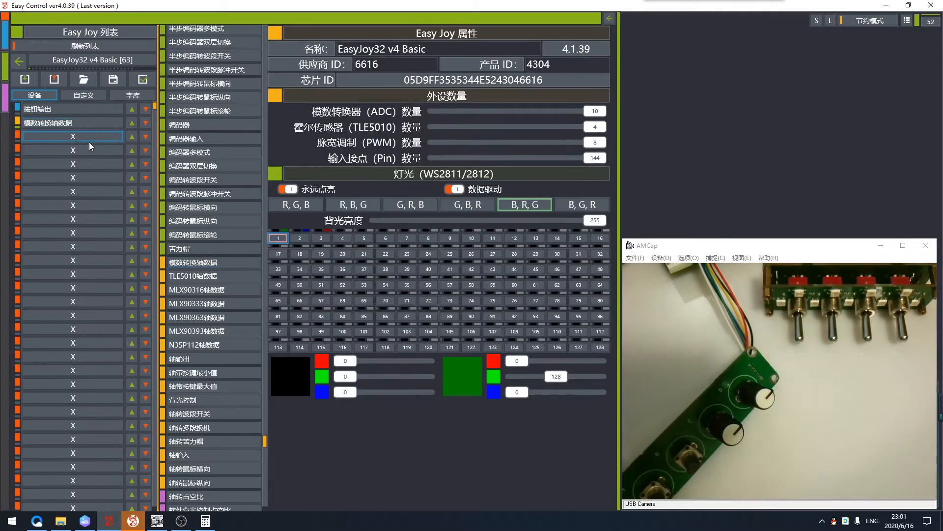
scroll(216, 295, "down", 1)
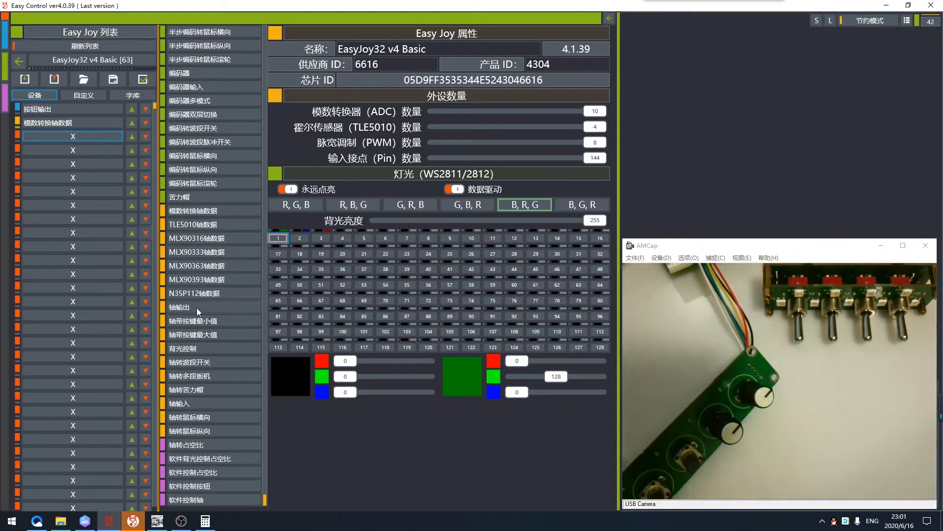
left_click(196, 308)
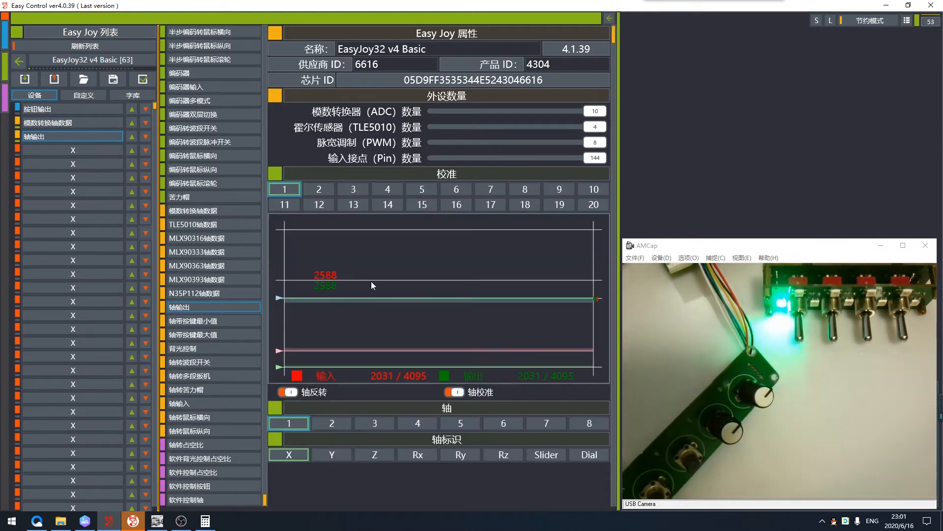
scroll(372, 284, "down", 1)
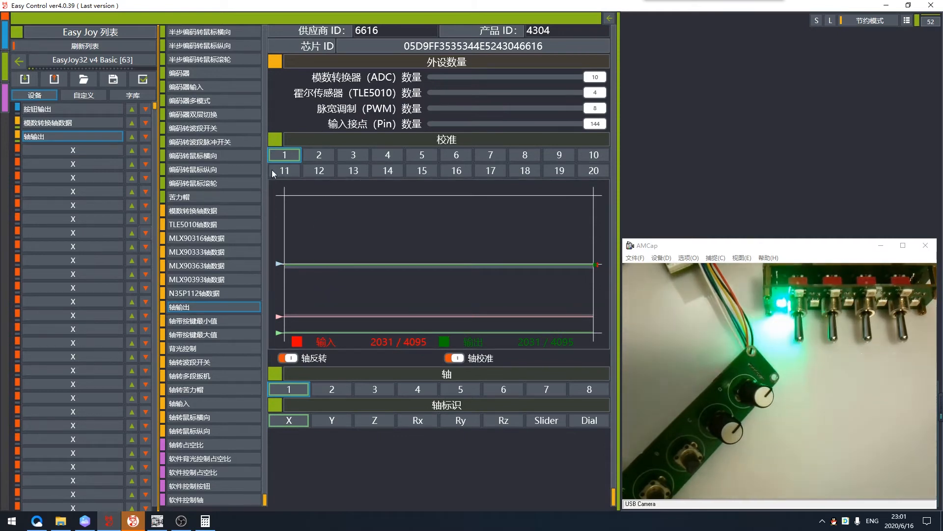
- Compare the 模数转换轴数据 and 轴输出 devices, and try calibration channel 2 for the axis output before reselecting channel 1
left_click(47, 122)
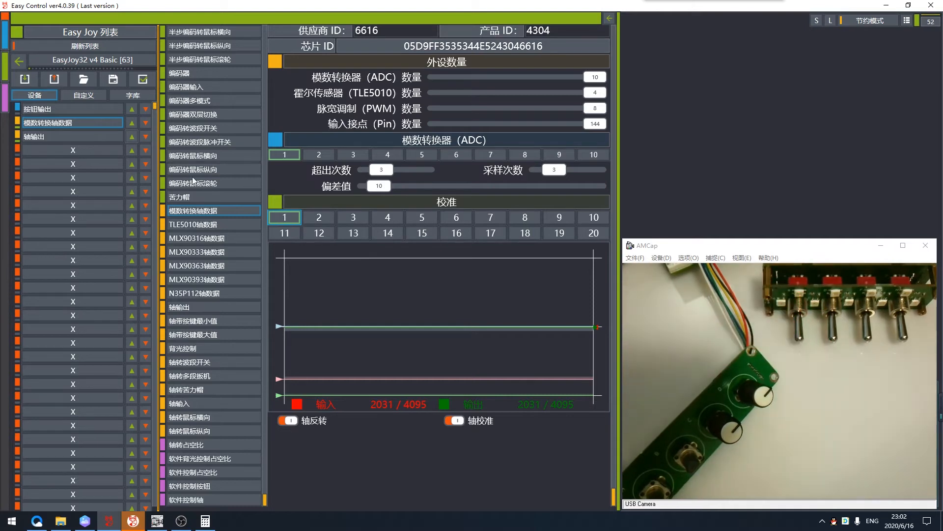
left_click(52, 138)
left_click(317, 155)
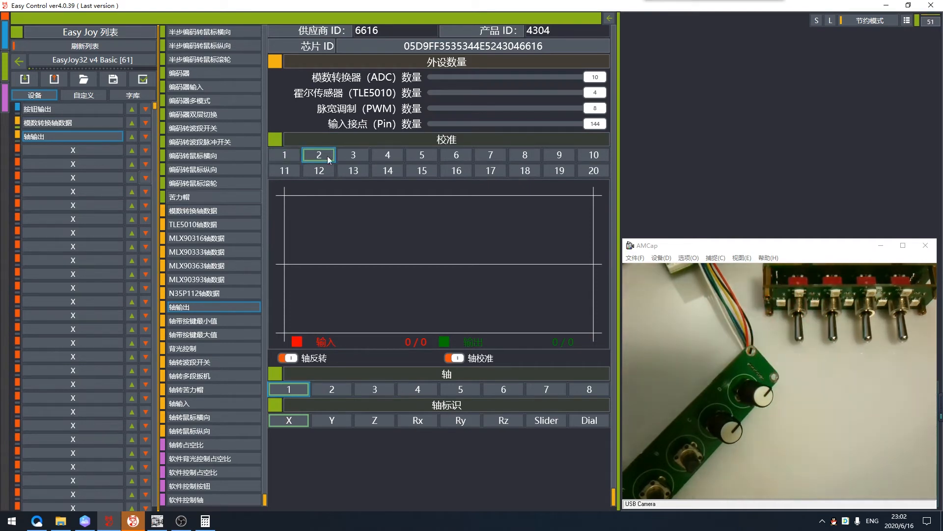
left_click(284, 155)
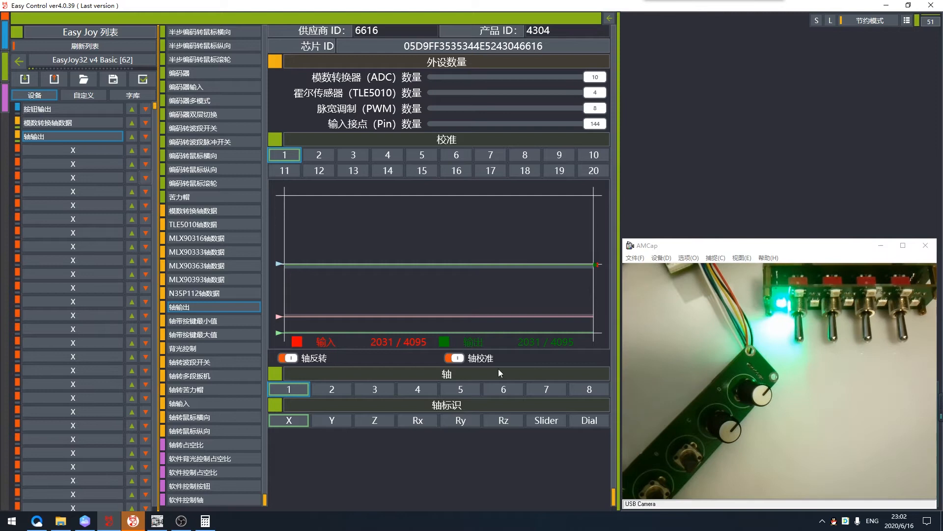
- Compare axes 1 and 2 of the axis output, give axis 1 the 轴标识 Z and write the configuration to the board
left_click(331, 391)
left_click(295, 389)
left_click(331, 389)
left_click(294, 388)
left_click(332, 388)
left_click(307, 389)
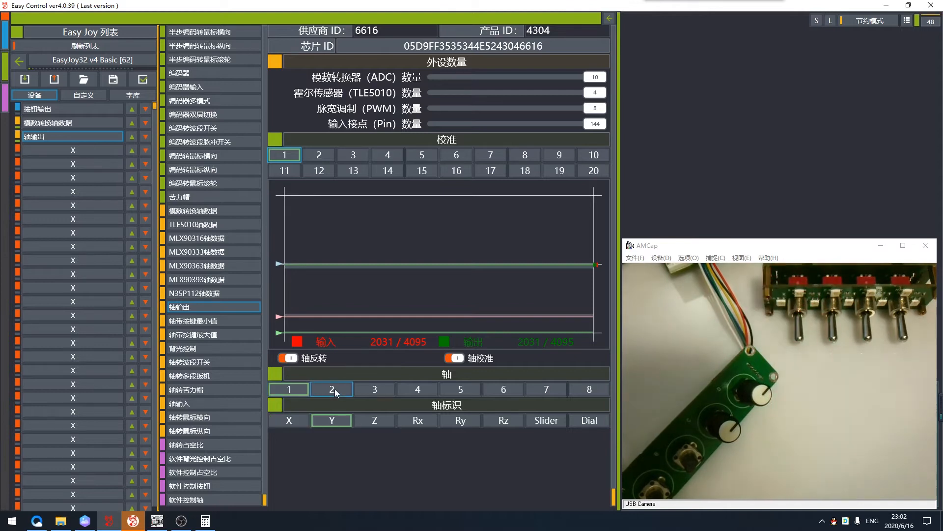
left_click(286, 386)
left_click(344, 390)
left_click(287, 388)
left_click(327, 390)
left_click(301, 389)
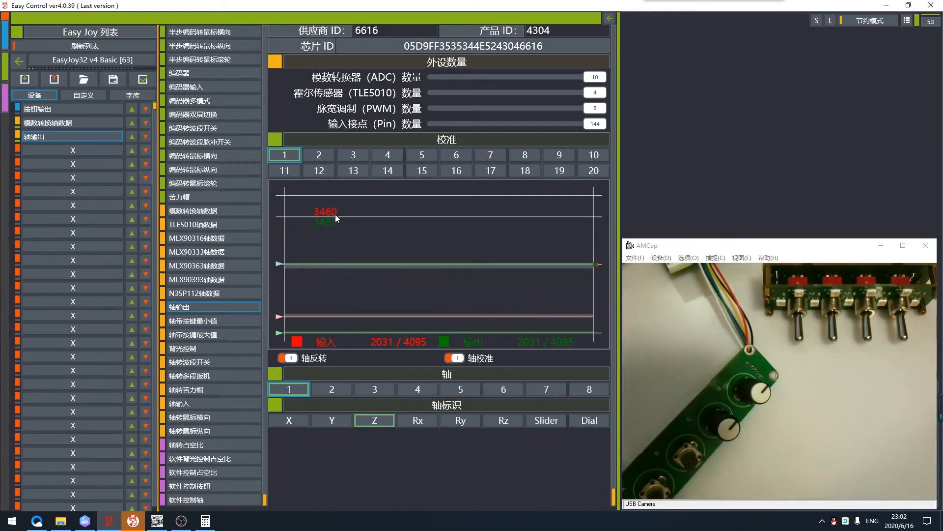
left_click(60, 81)
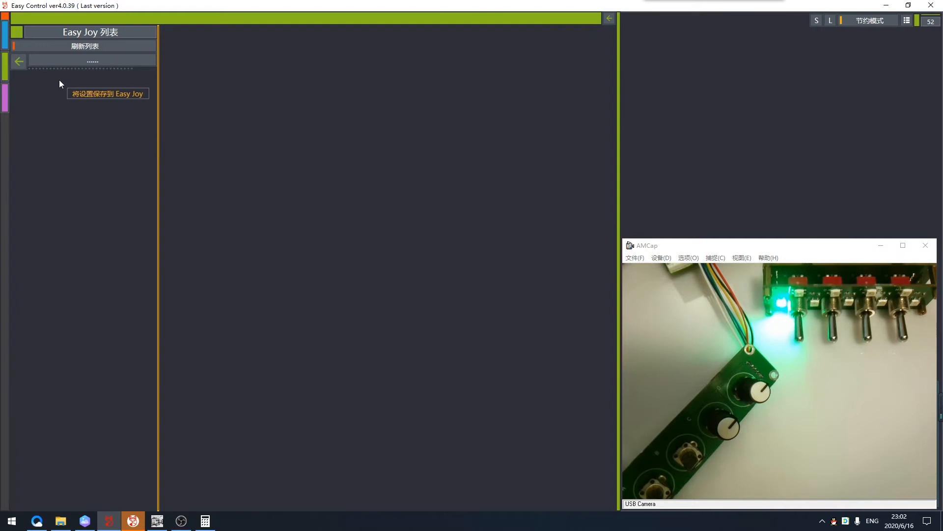
- Switch to Windows 设备和打印机 and open the EasyJoy32 v4 Basic game controller test page to examine its axis
left_click(11, 522)
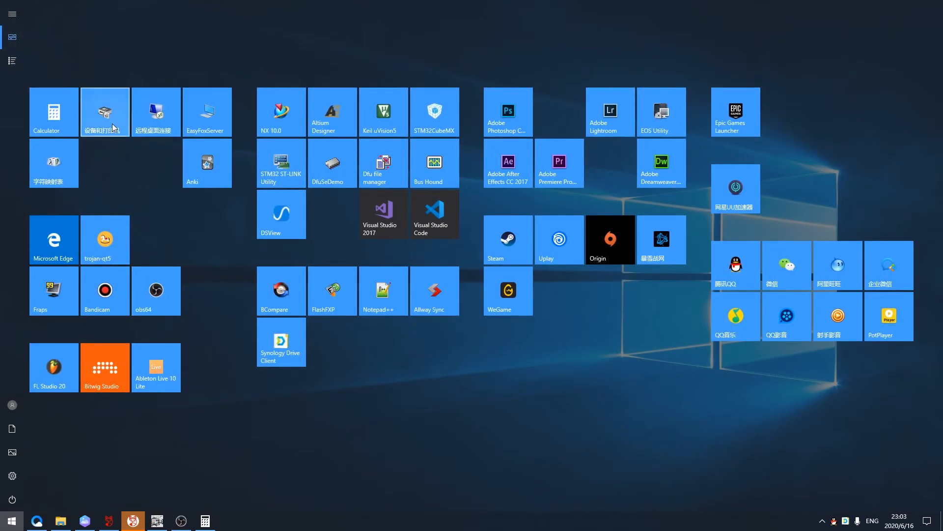
left_click(109, 122)
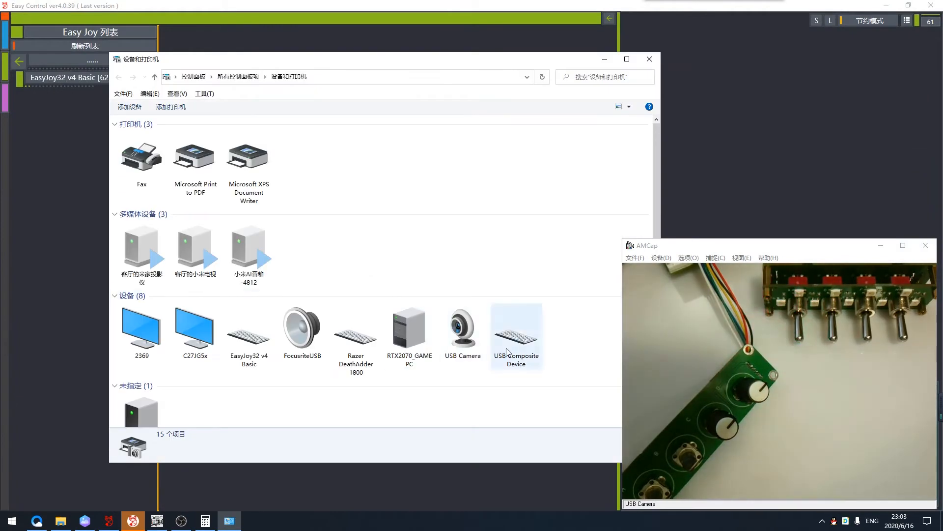
right_click(249, 334)
left_click(251, 265)
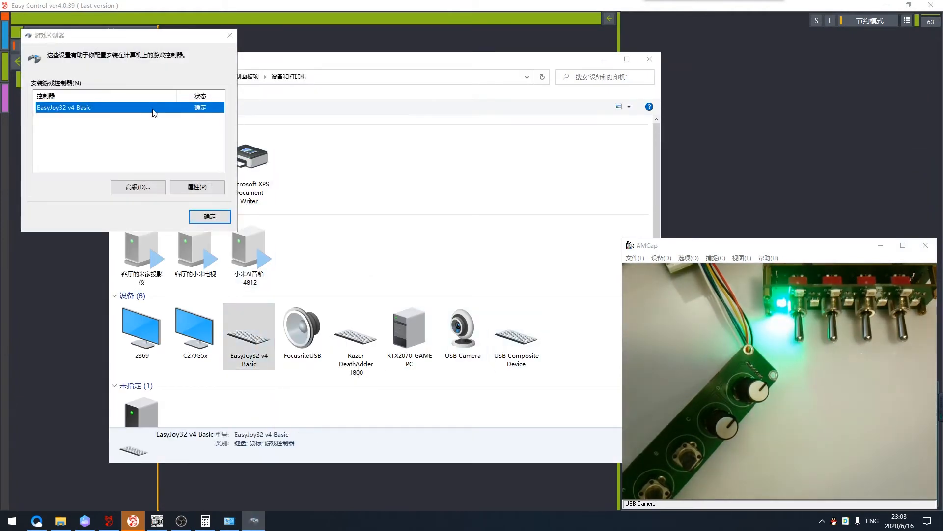
double_click(155, 108)
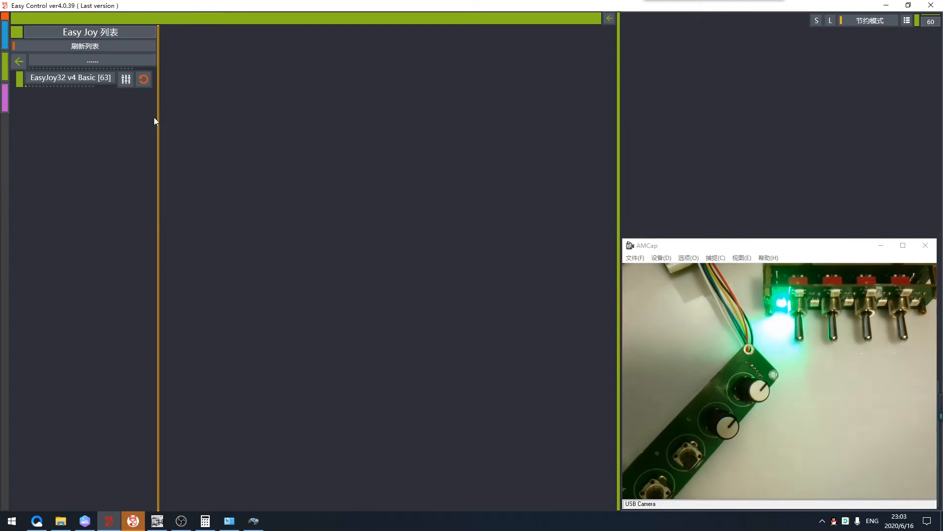
- Return to Easy Control and add an 轴带按键最小值 device in the fourth slot of the board's device list
left_click(121, 81)
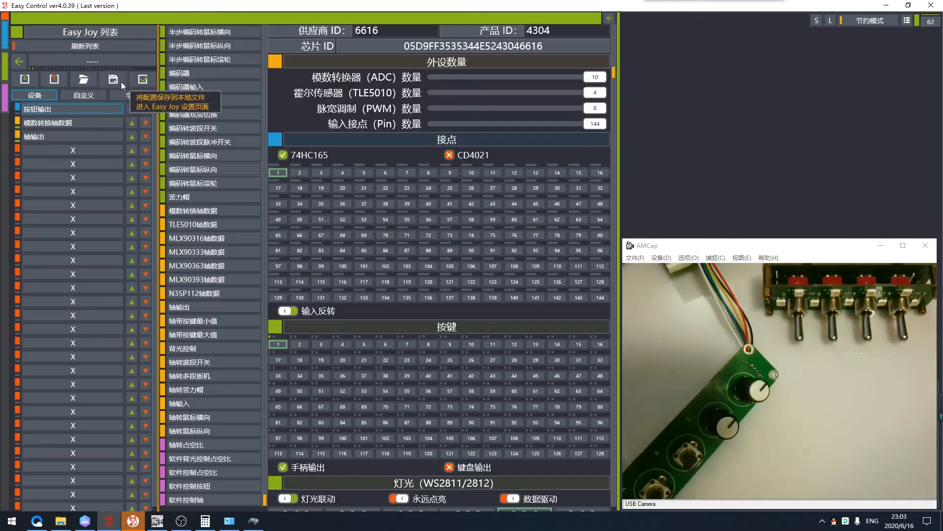
left_click(48, 149)
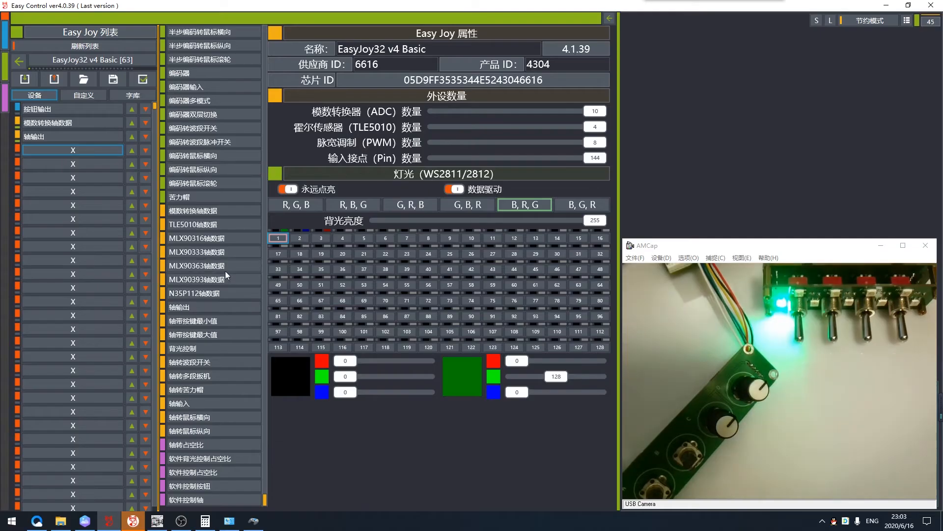
left_click(180, 325)
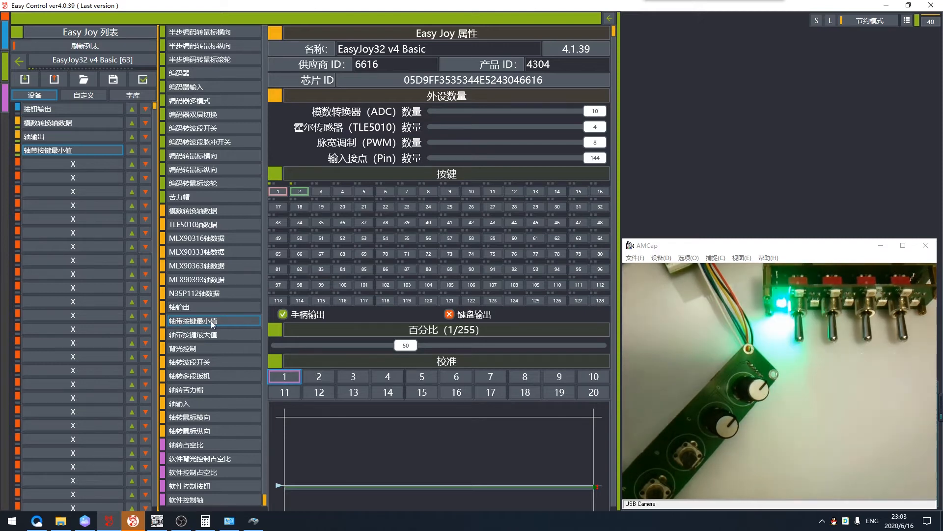
- Review the 轴带按键最小值 settings and set its trigger percentage, 百分比 (1/255), to 10
scroll(337, 318, "down", 4)
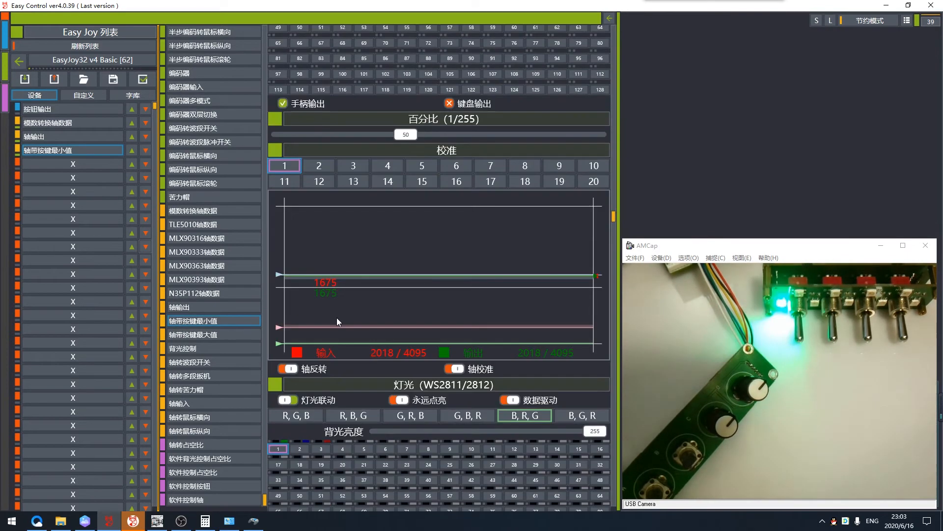
scroll(339, 306, "down", 2)
scroll(340, 305, "up", 3)
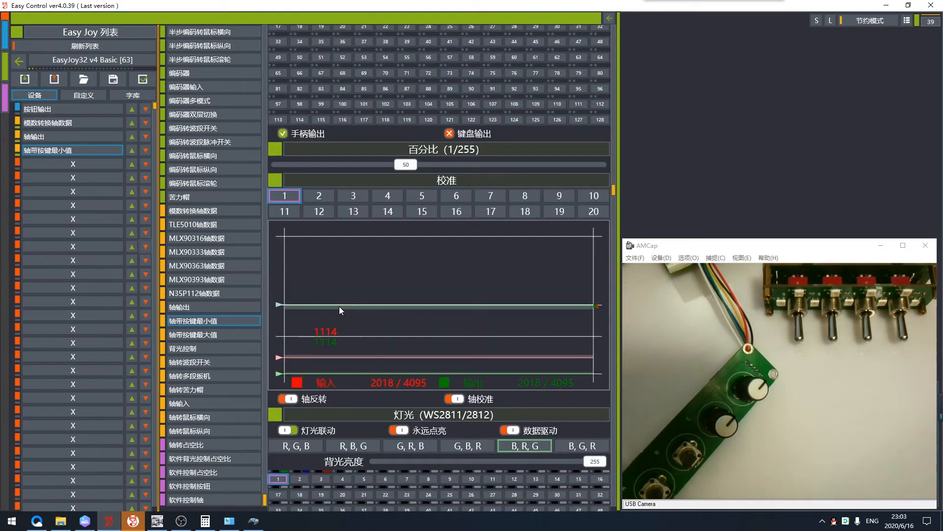
scroll(339, 306, "up", 3)
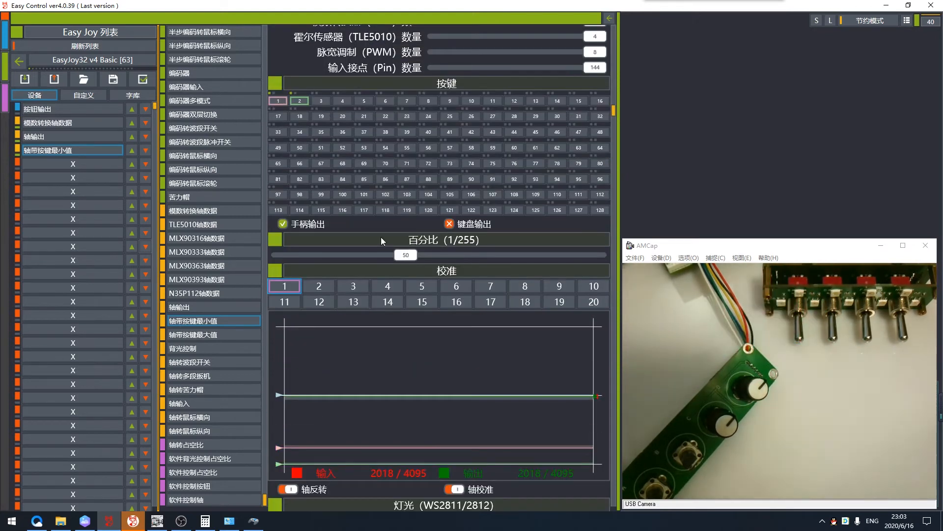
left_click_drag(390, 260, 307, 261)
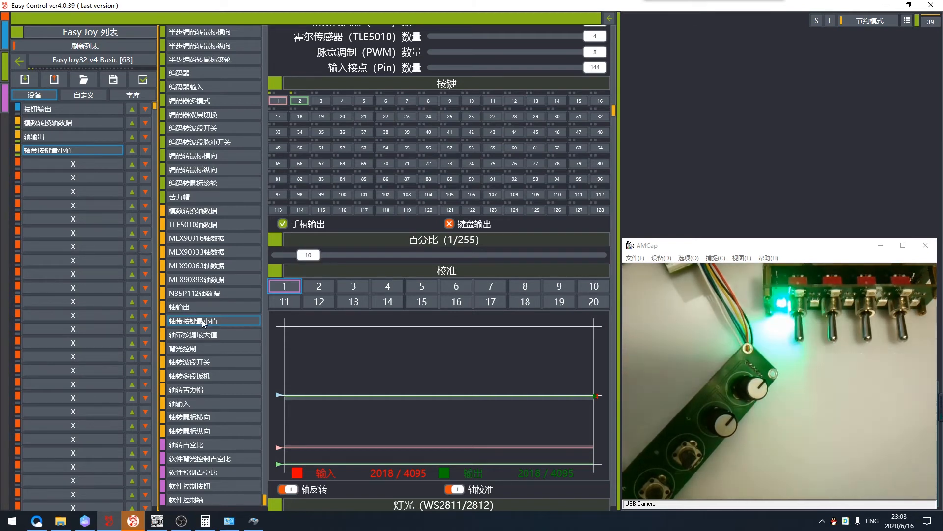
- Assign light 2 to the 轴带按键最小值 device, select it for colour editing and review the device's button and calibration settings
scroll(335, 336, "down", 10)
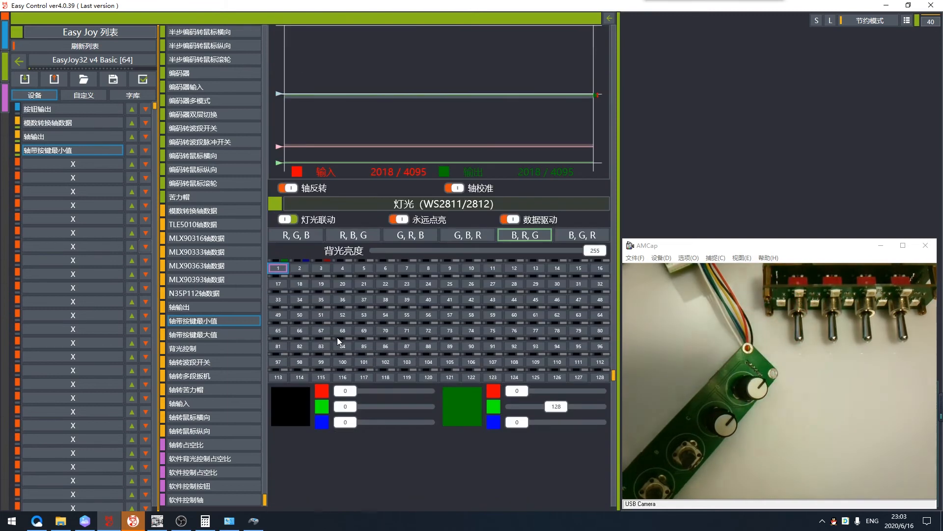
scroll(338, 308, "up", 2)
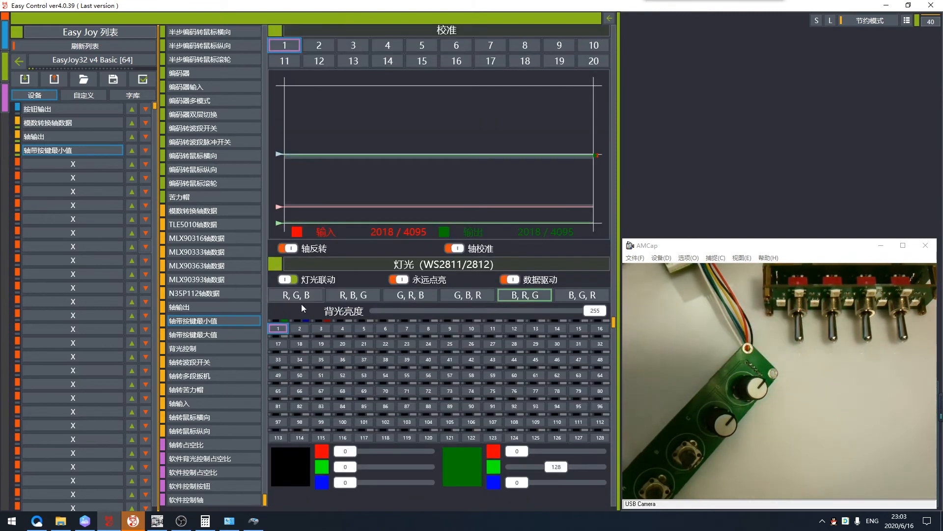
right_click(300, 330)
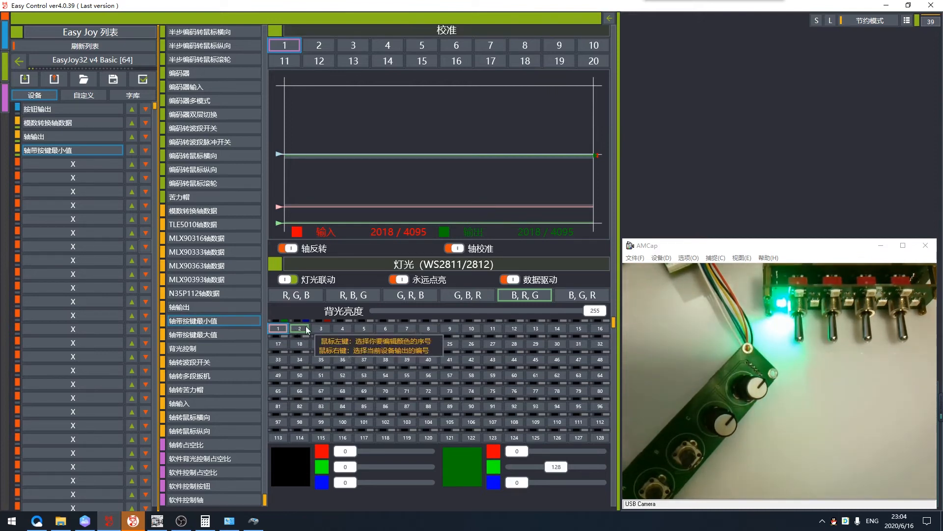
left_click(306, 329)
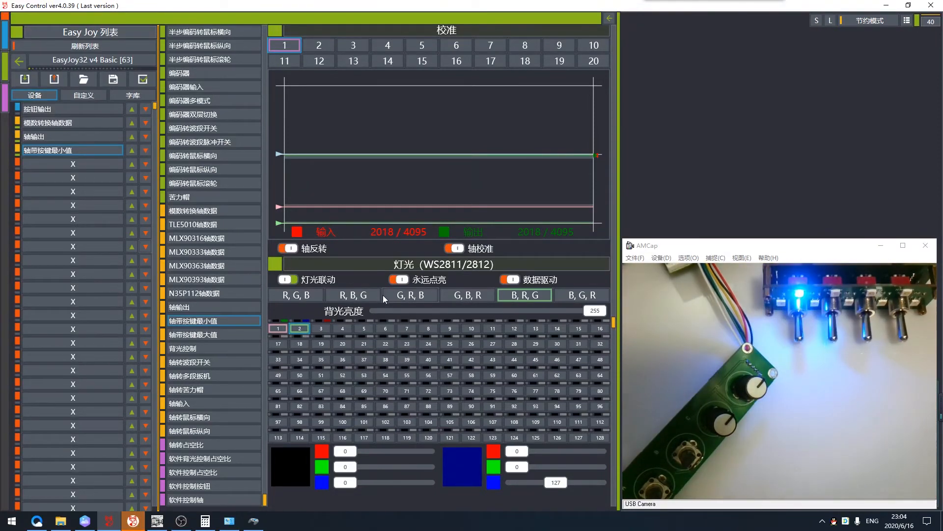
scroll(364, 298, "up", 5)
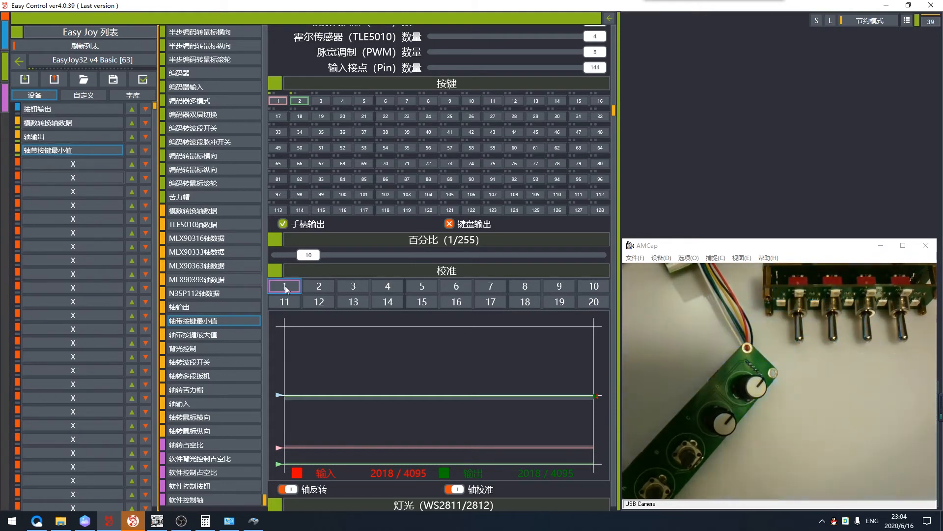
scroll(396, 320, "down", 4)
scroll(394, 317, "down", 2)
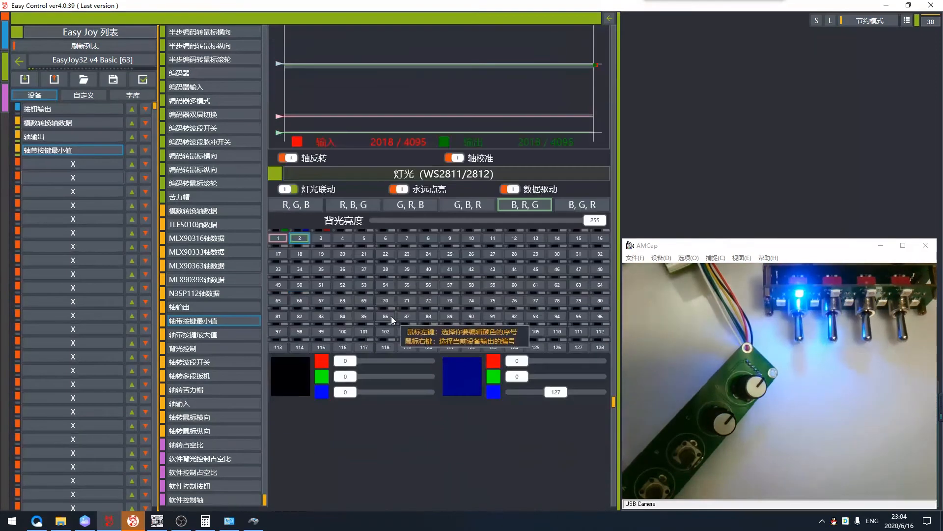
- Save the settings to the Easy Joy board and reopen the EasyJoy32 v4 Basic test page in the Windows 游戏控制器 window
scroll(389, 317, "up", 8)
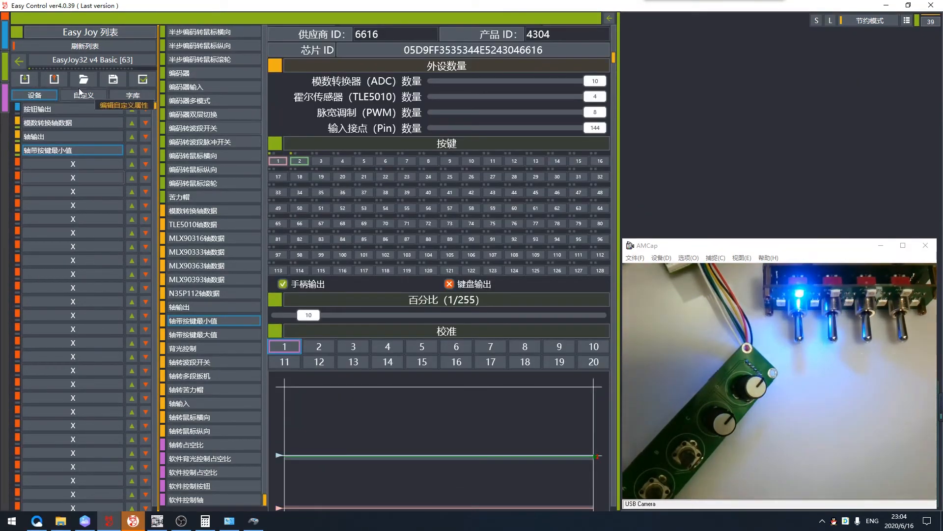
left_click(57, 79)
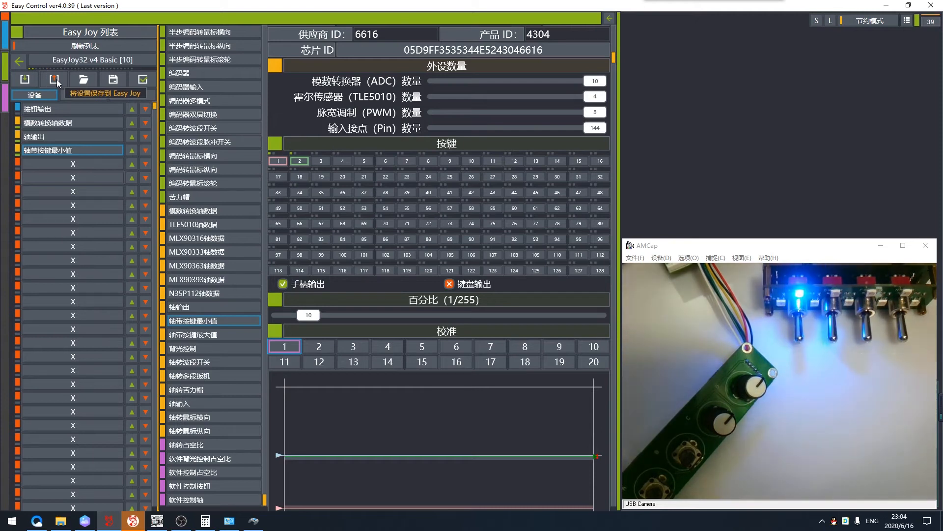
left_click(257, 524)
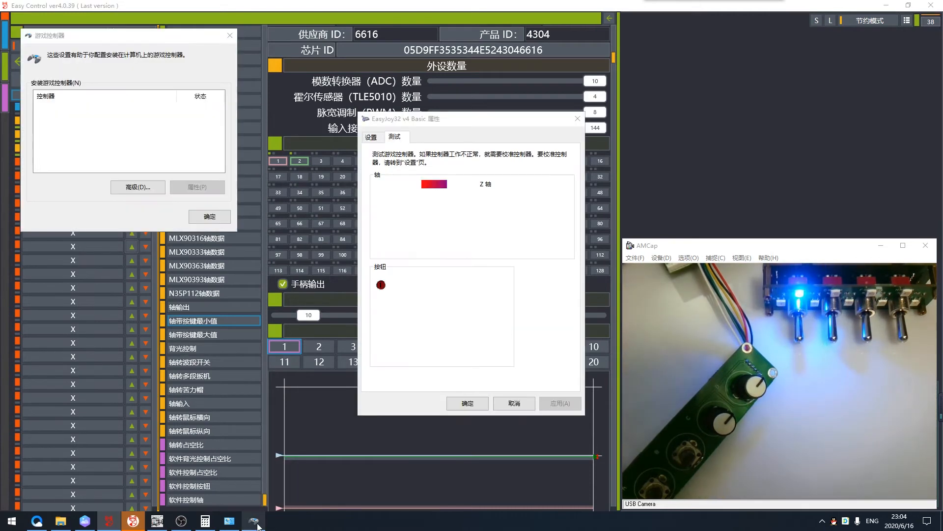
left_click(507, 302)
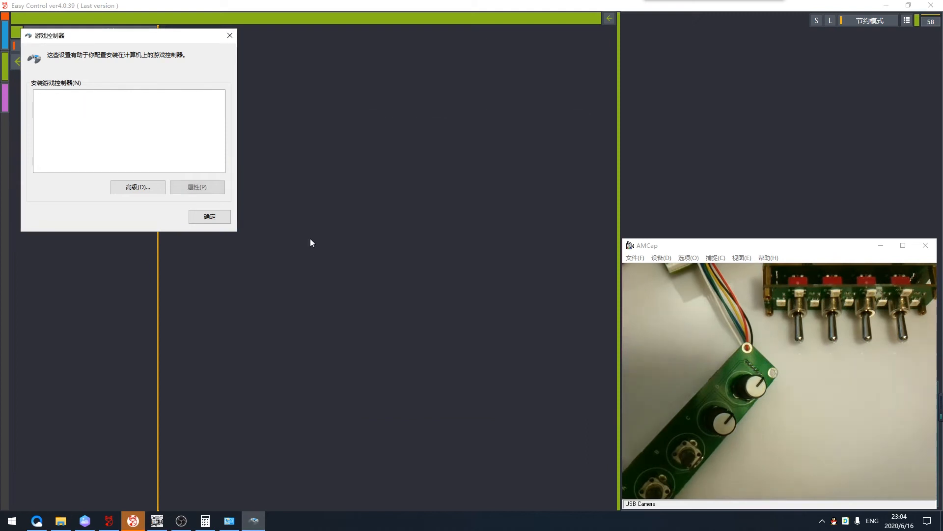
double_click(96, 107)
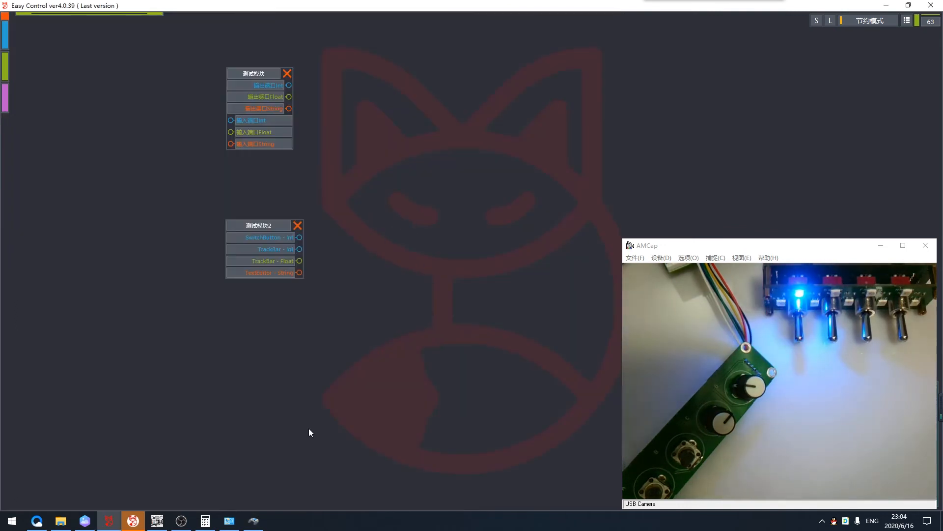
- Return to Easy Control and reopen the EasyJoy32 v4 Basic configuration to examine the 轴带按键最小值 calibration graph
left_click(254, 521)
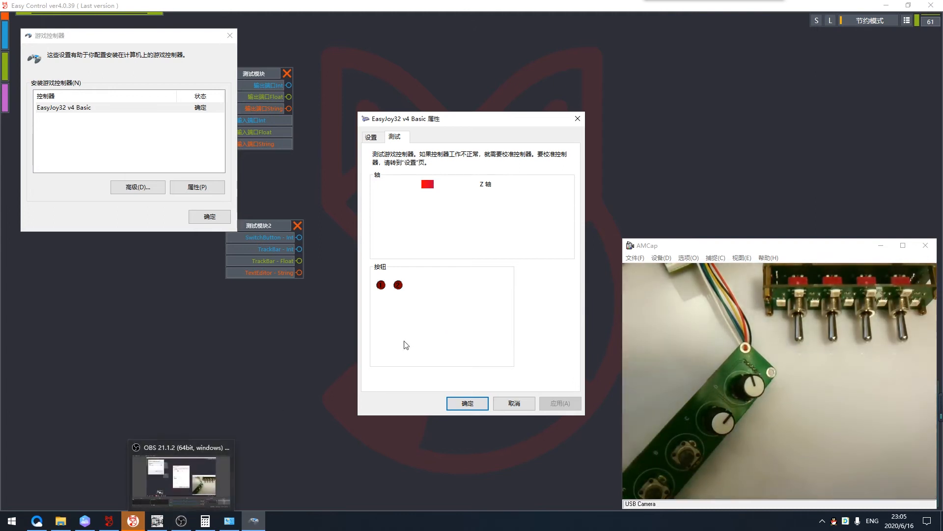
left_click(201, 276)
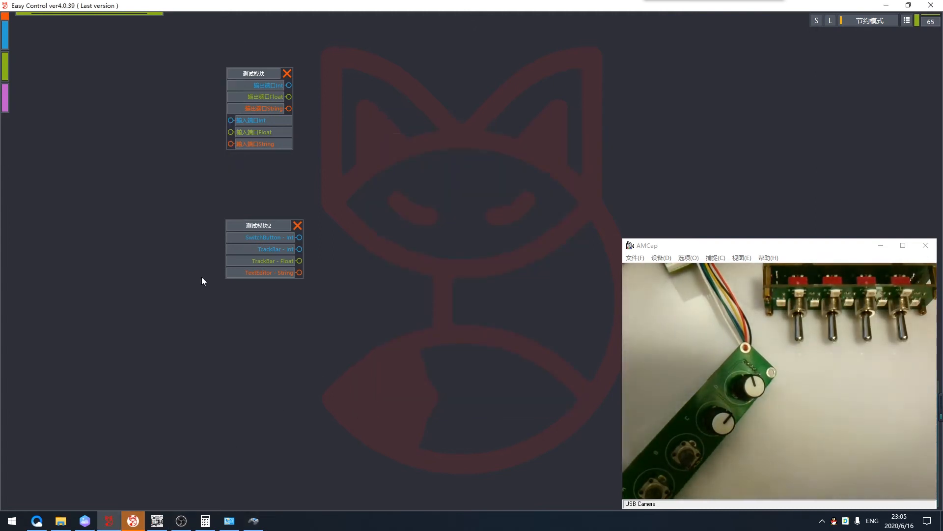
left_click(4, 69)
left_click(129, 85)
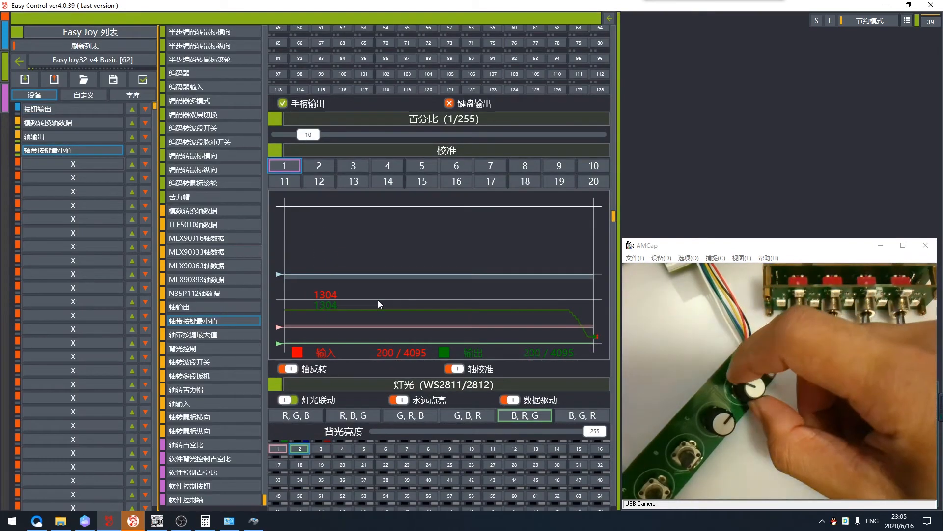
- Calibrate the controller's Z axis with the Windows 校准游戏设备 wizard, with 显示原始数据 enabled, and finish the calibration
left_click(253, 522)
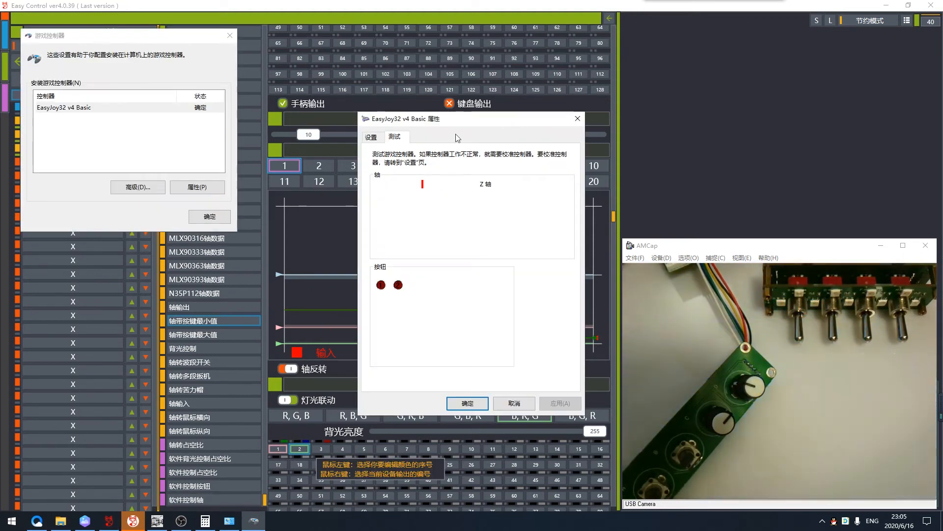
left_click(372, 129)
left_click(542, 213)
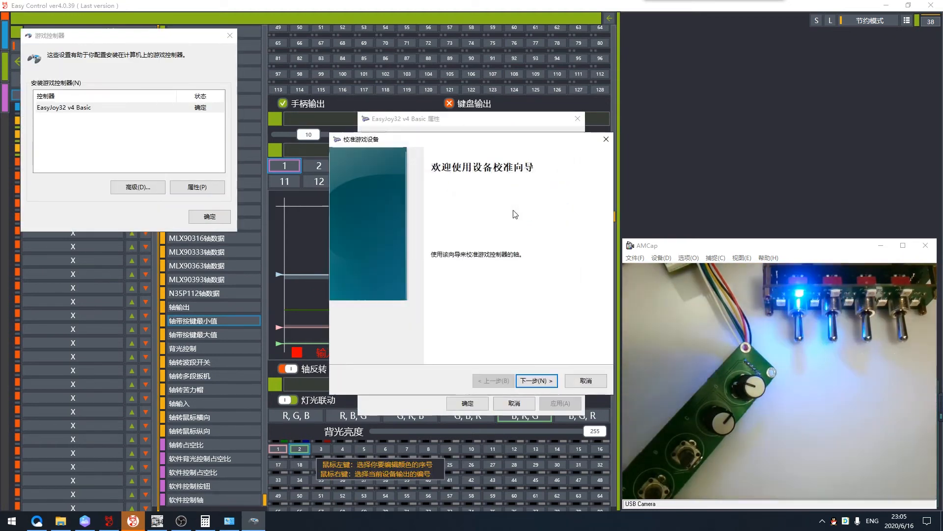
left_click(550, 383)
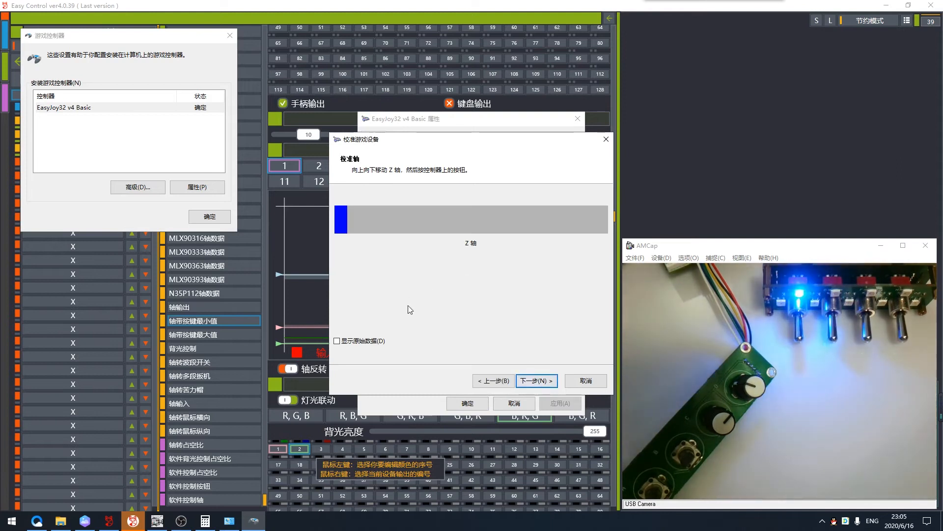
left_click(338, 340)
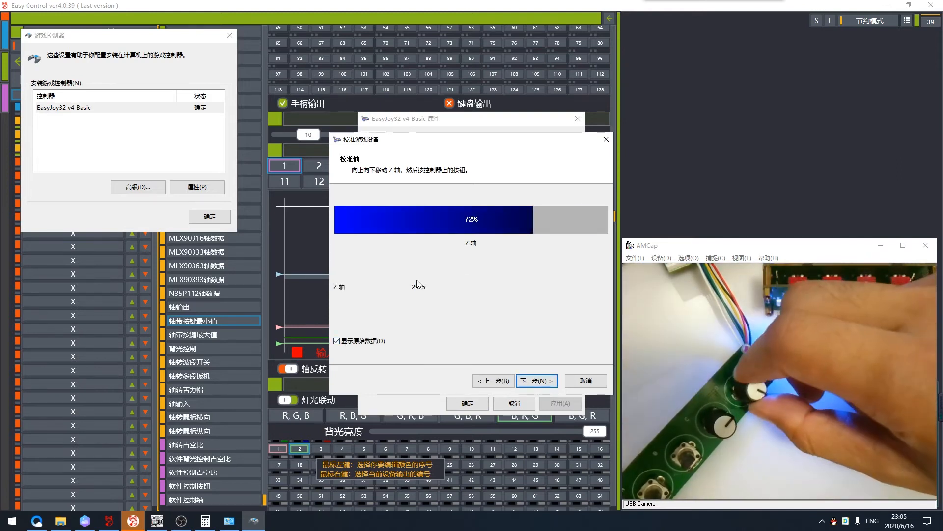
left_click(550, 386)
left_click(543, 381)
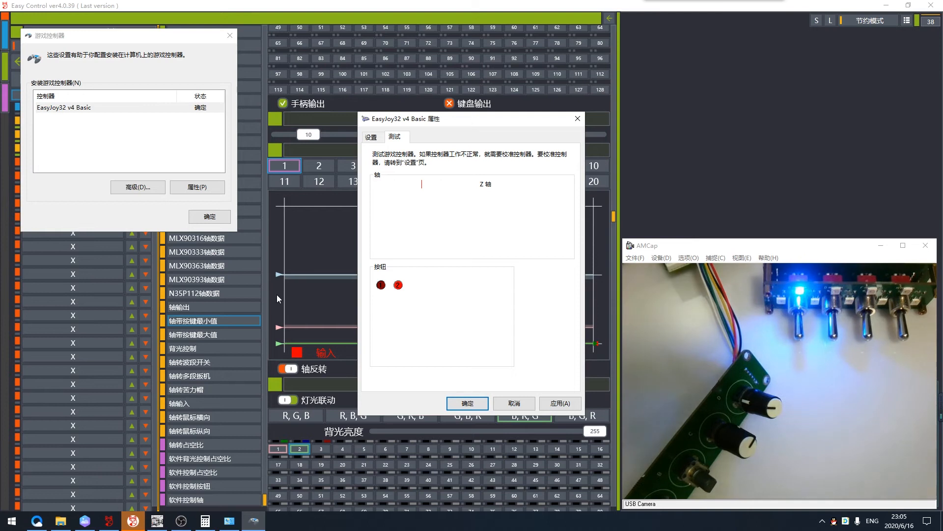
- Return to Easy Control, change the fourth-slot device to 轴带按键最大值 and set its 百分比 (1/255) to 119
left_click(278, 295)
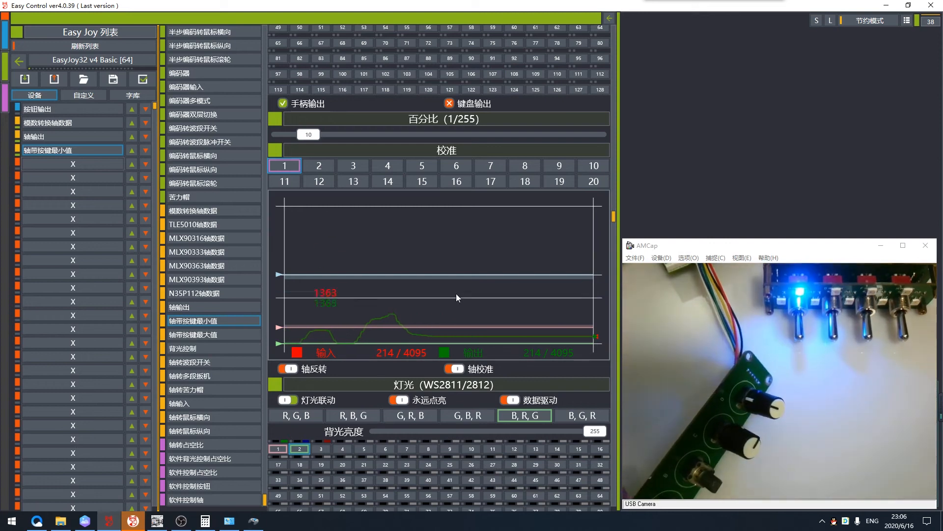
left_click(199, 335)
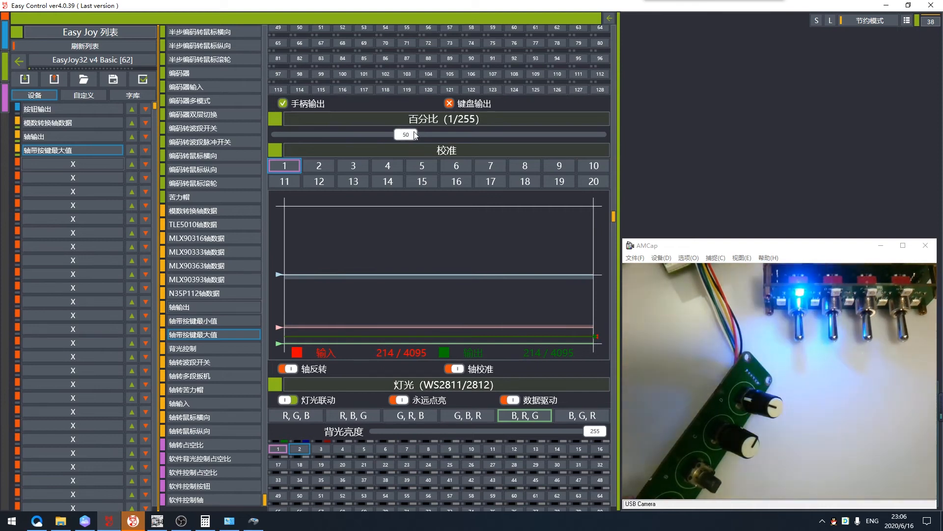
left_click_drag(421, 138, 577, 137)
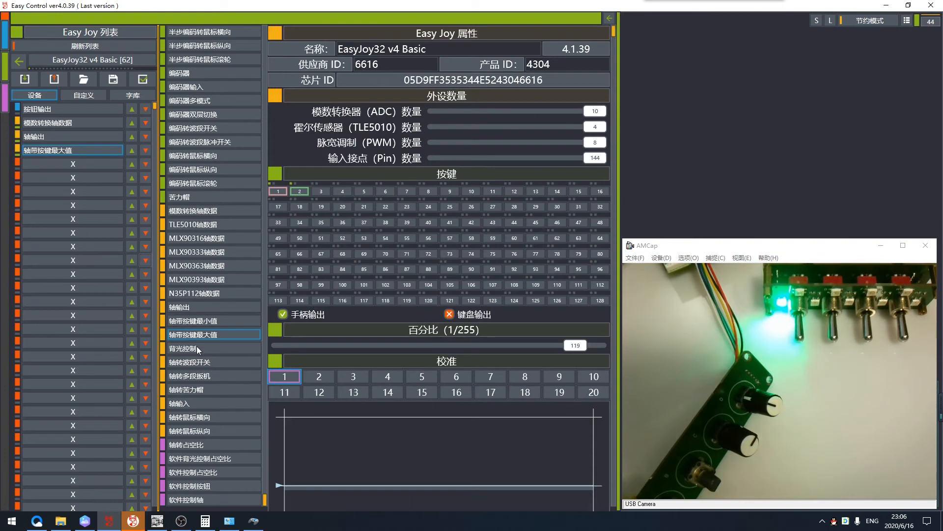
- Change the fourth-slot device to 背光控制, review its settings and set 控制数量 to 3
left_click(186, 349)
scroll(353, 353, "down", 4)
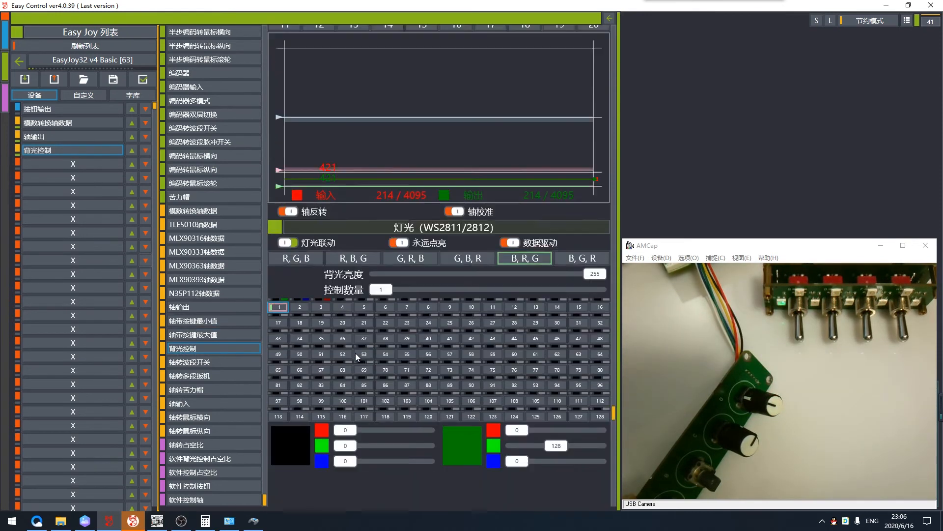
scroll(354, 352, "up", 4)
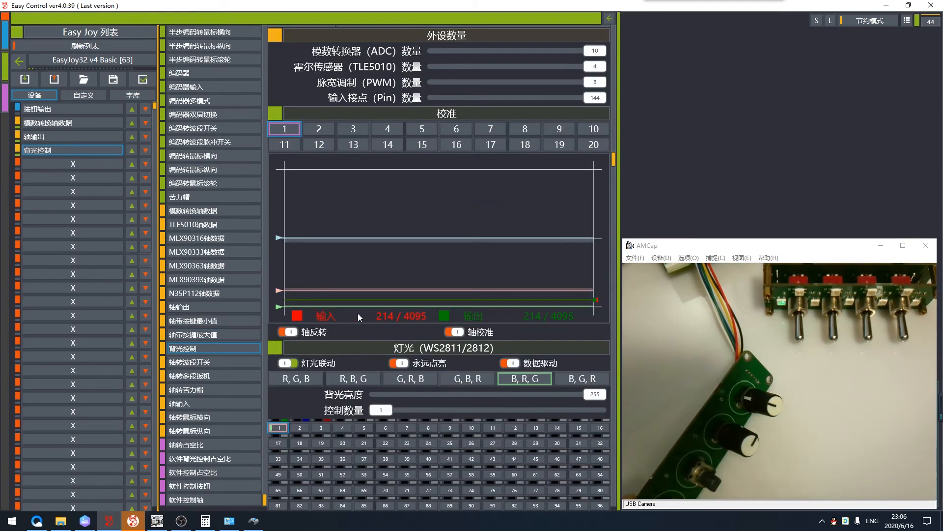
scroll(301, 366, "down", 3)
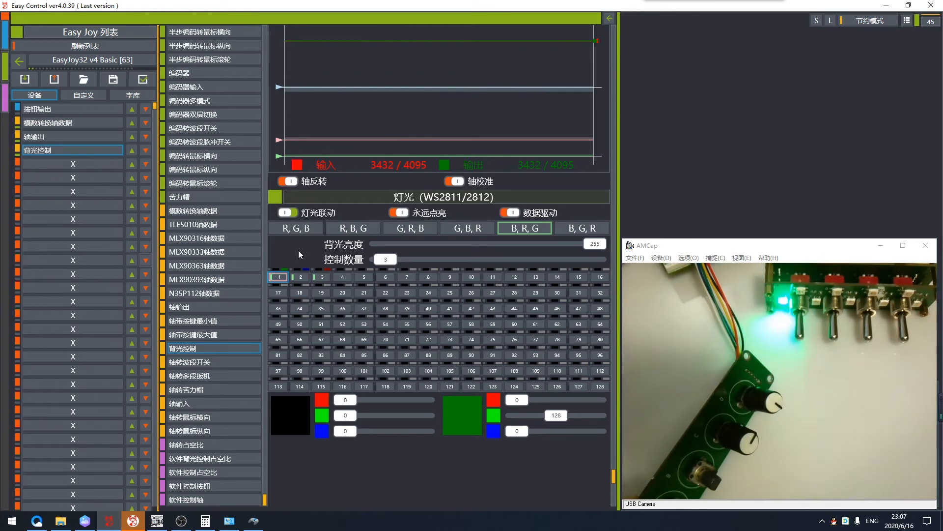
- Turn on 永远点亮 for the 背光控制 device, check the colours of lights 2 and 3, and close the Easy Joy panel
left_click(399, 213)
left_click(300, 277)
left_click(322, 278)
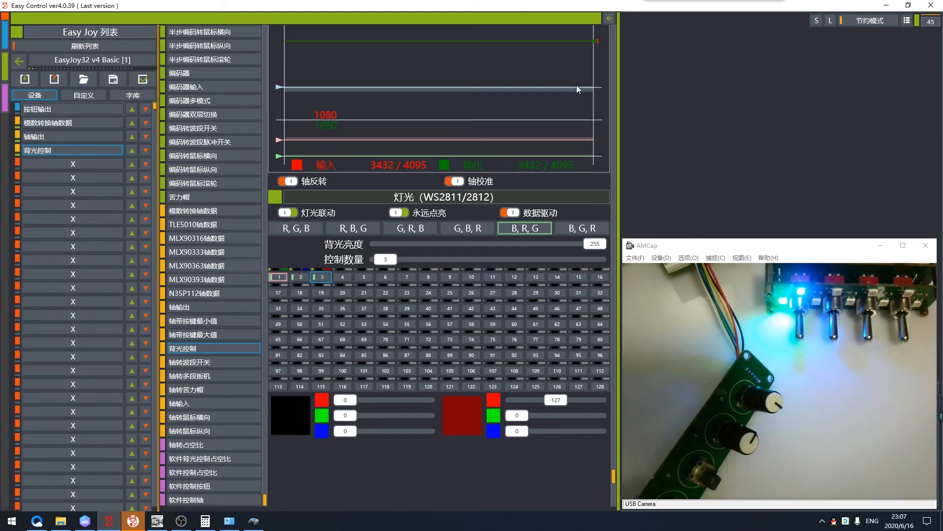
left_click(610, 19)
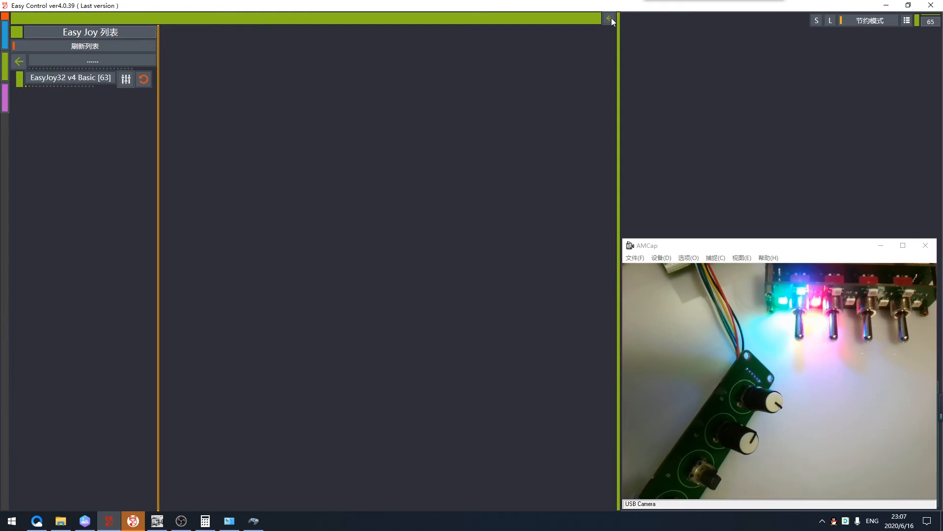
left_click(610, 18)
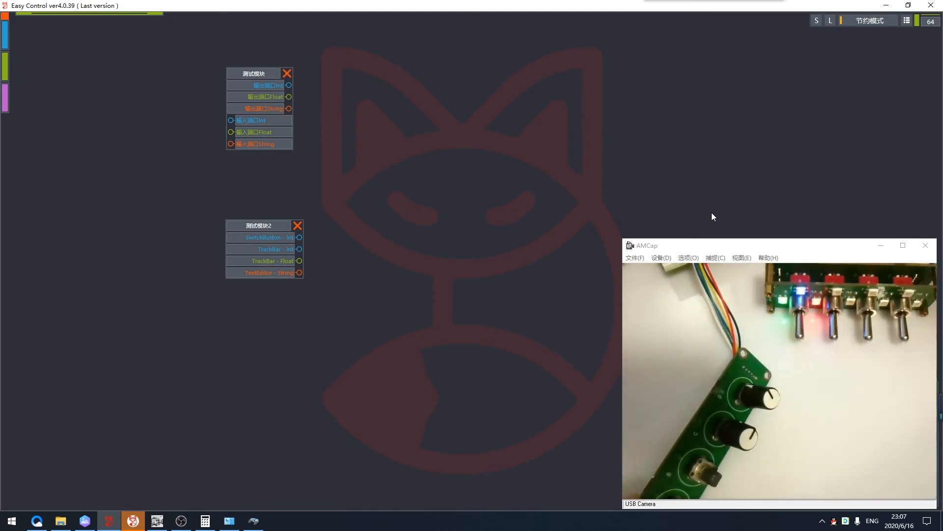
- Reopen the EasyJoy32 v4 Basic configuration and review the 按钮输出 light settings, toggling 永远点亮 off and back on
left_click(6, 71)
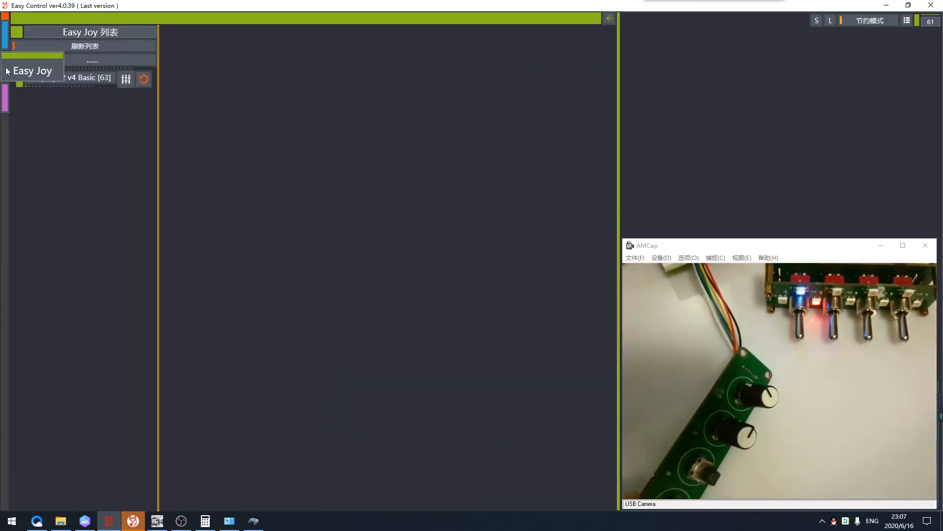
left_click(125, 81)
scroll(395, 340, "down", 4)
scroll(392, 339, "up", 4)
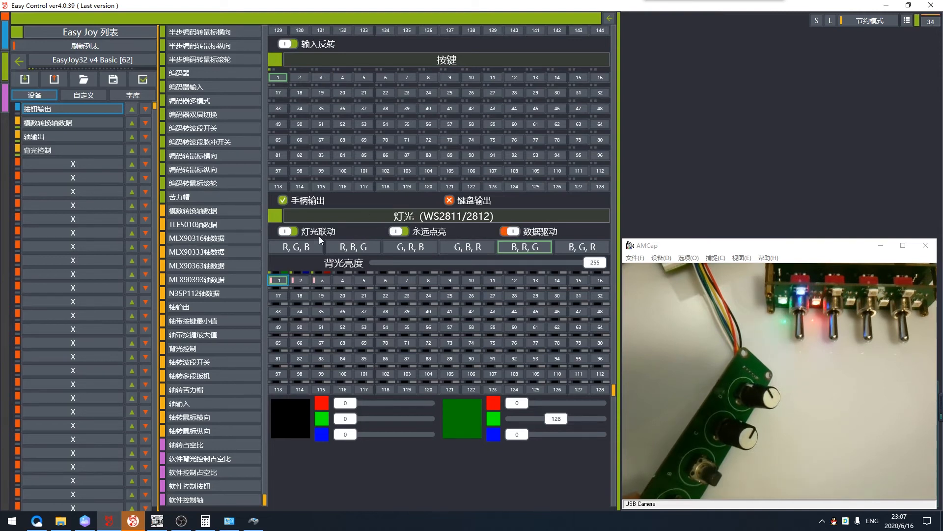
left_click(400, 233)
left_click(399, 233)
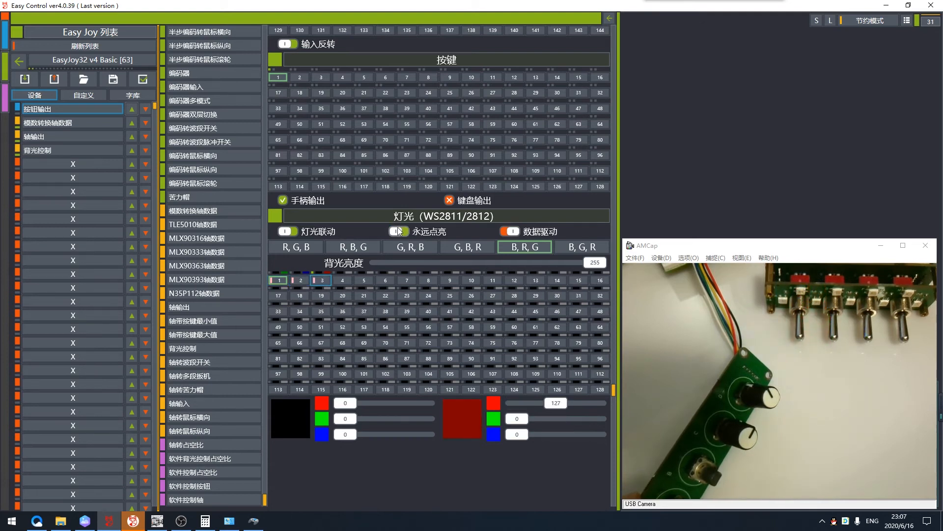
- Add a 轴转波段开关 device in the fifth slot and set its 波段数量 to 8
left_click(52, 162)
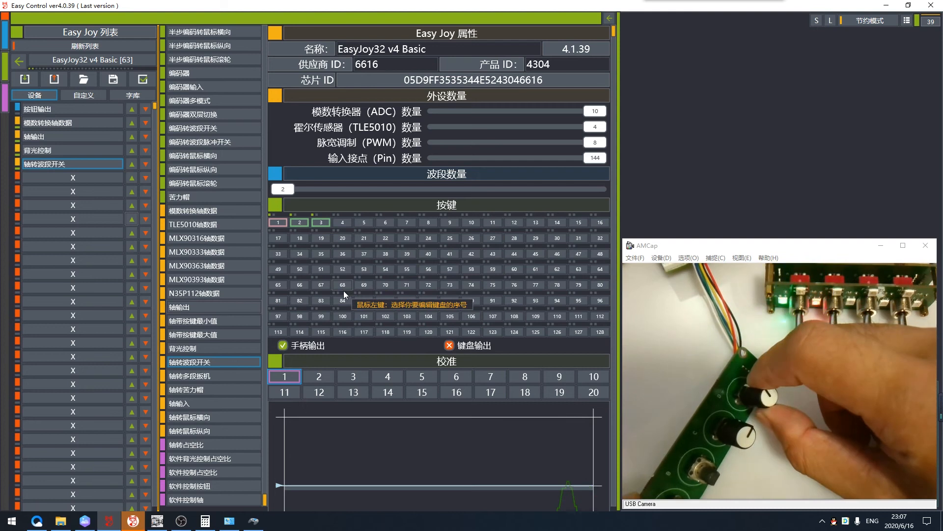
scroll(341, 269, "down", 2)
scroll(341, 268, "up", 2)
left_click_drag(288, 193, 393, 193)
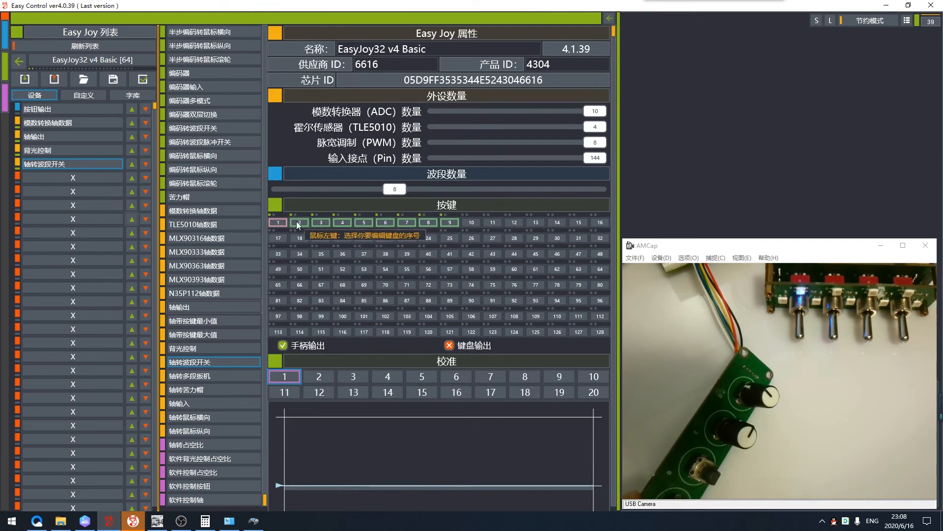
- Review the 轴转波段开关 button and calibration settings, assign lights 2 to 9 to it and select light 2 for colour editing
scroll(371, 285, "down", 3)
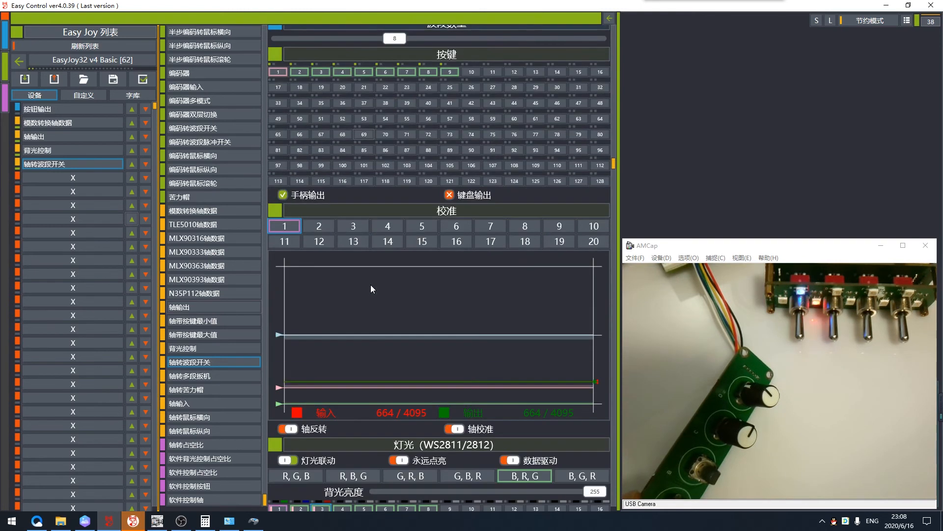
scroll(370, 284, "down", 3)
scroll(382, 265, "down", 1)
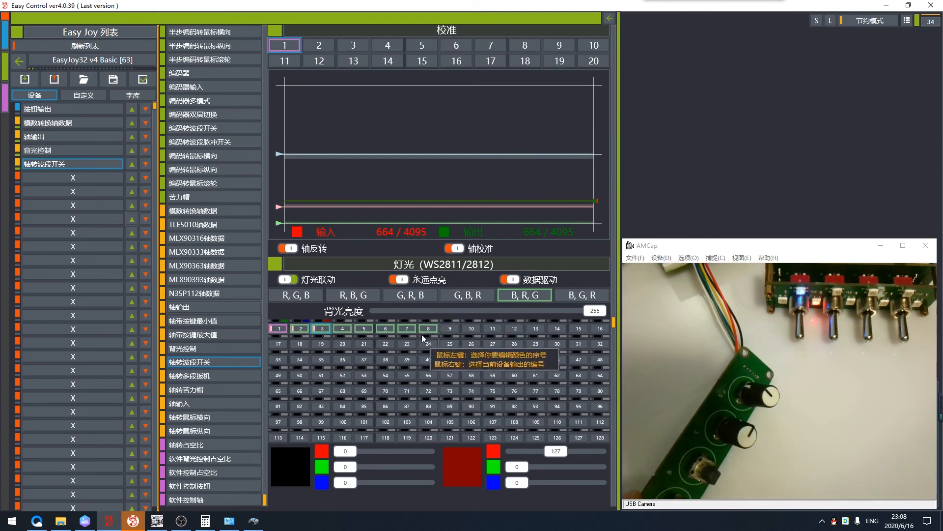
scroll(388, 405, "up", 2)
scroll(387, 405, "up", 3)
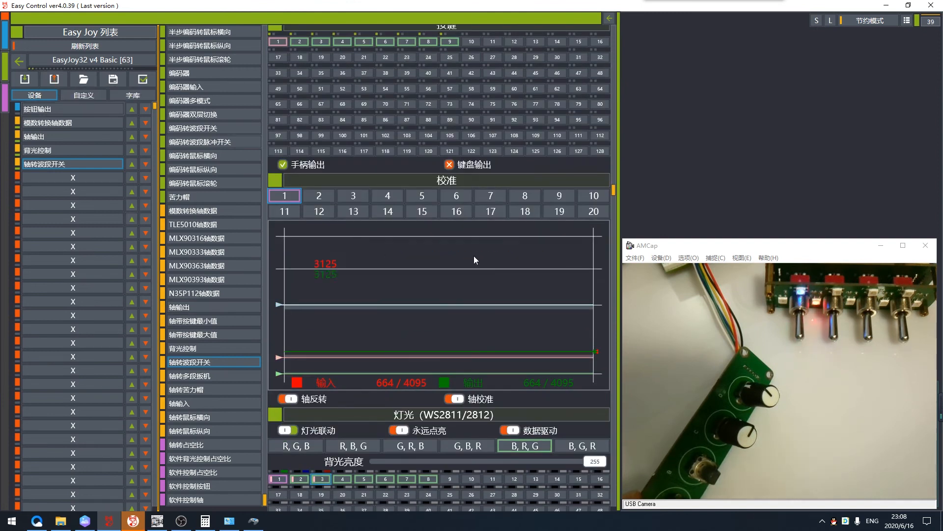
scroll(309, 316, "down", 3)
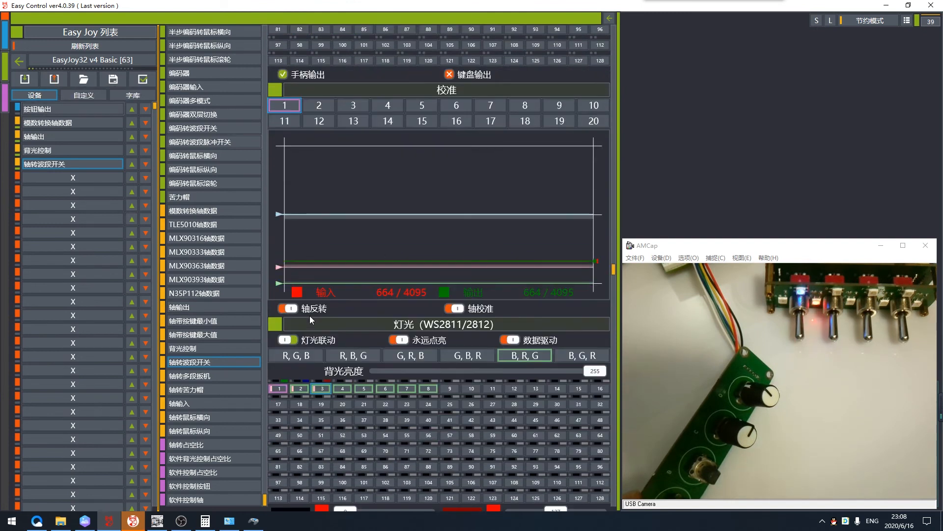
left_click(299, 389)
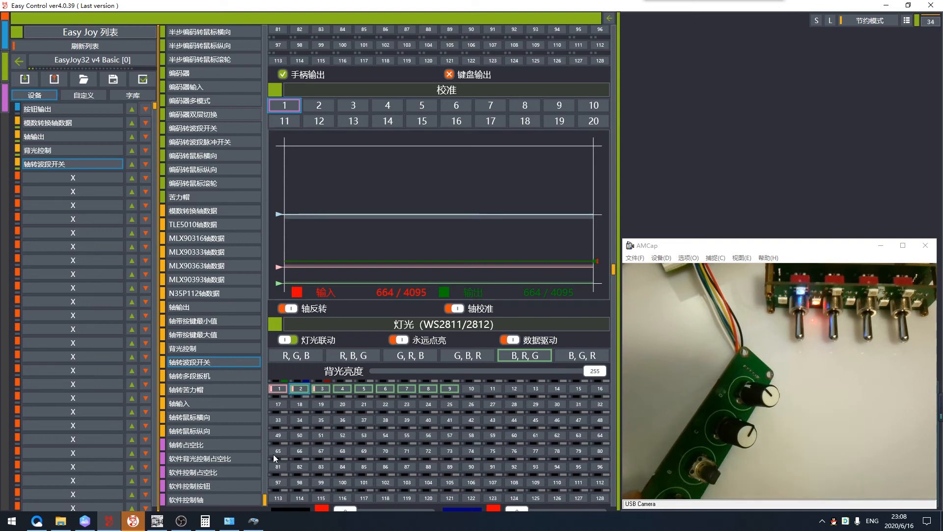
- Switch to the Windows 游戏控制器 window and reopen the EasyJoy32 v4 Basic test page to examine the band switch's buttons
left_click(254, 522)
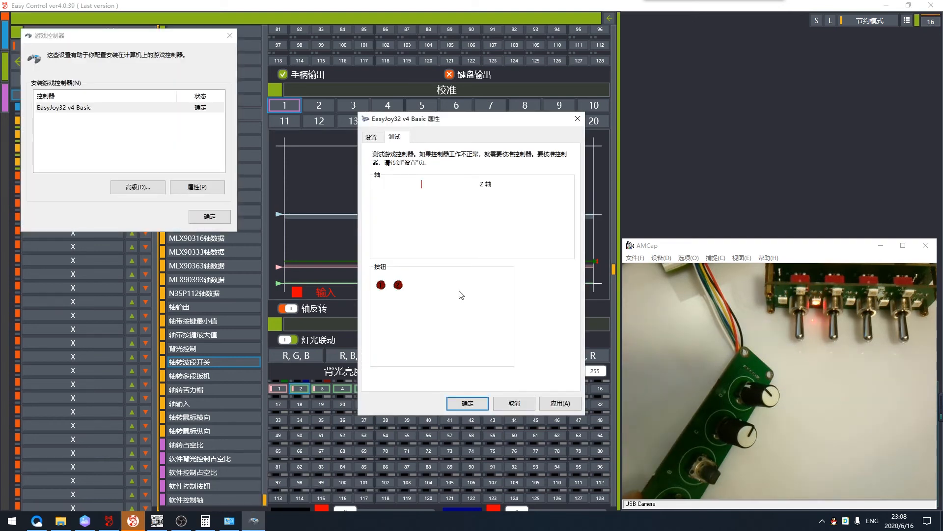
left_click(514, 403)
double_click(80, 109)
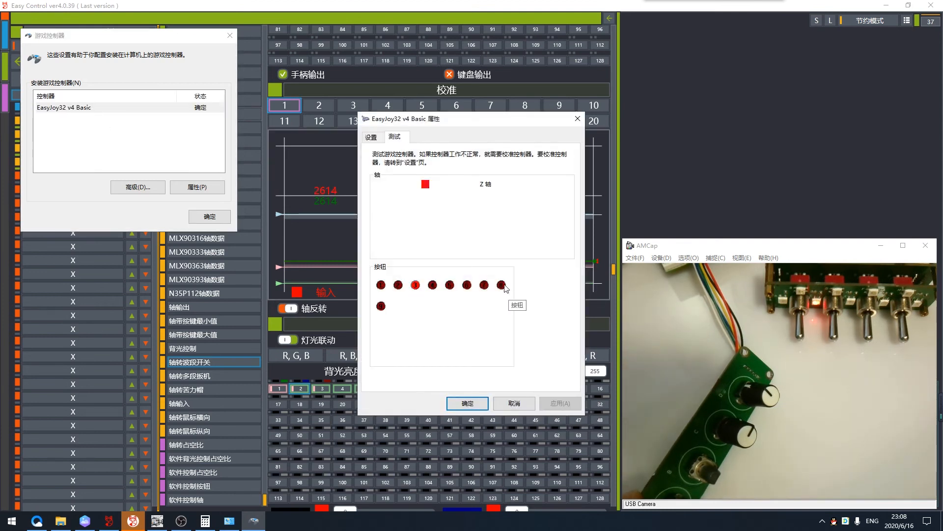
scroll(327, 279, "up", 4)
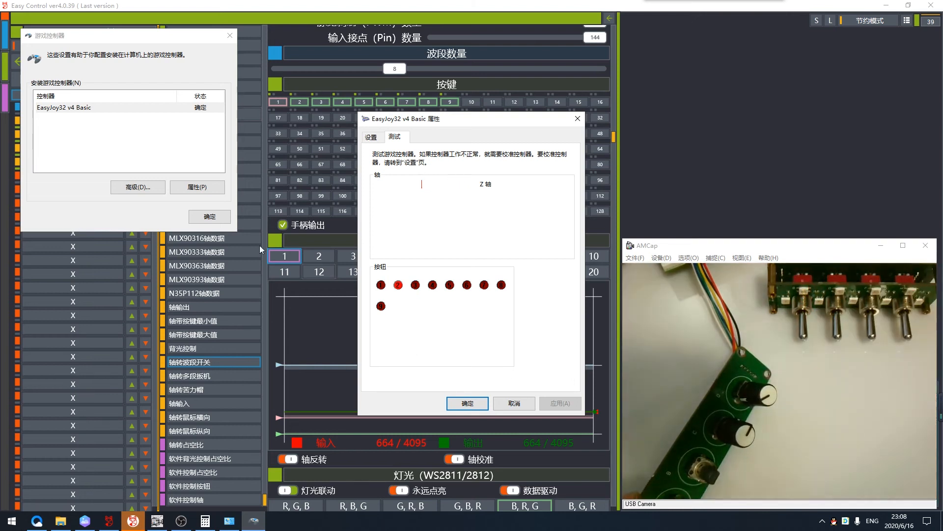
- Close the controller test windows and try changing the fifth device to 轴转多段扳机 with 扳机数量 8 and lights 2 to 9, then reopen the configuration
key("Escape")
key("Escape")
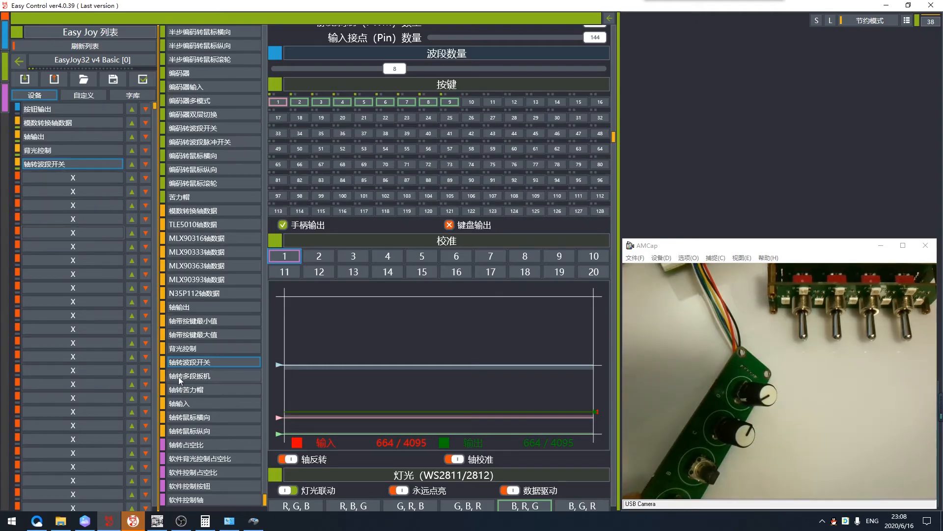
left_click(204, 381)
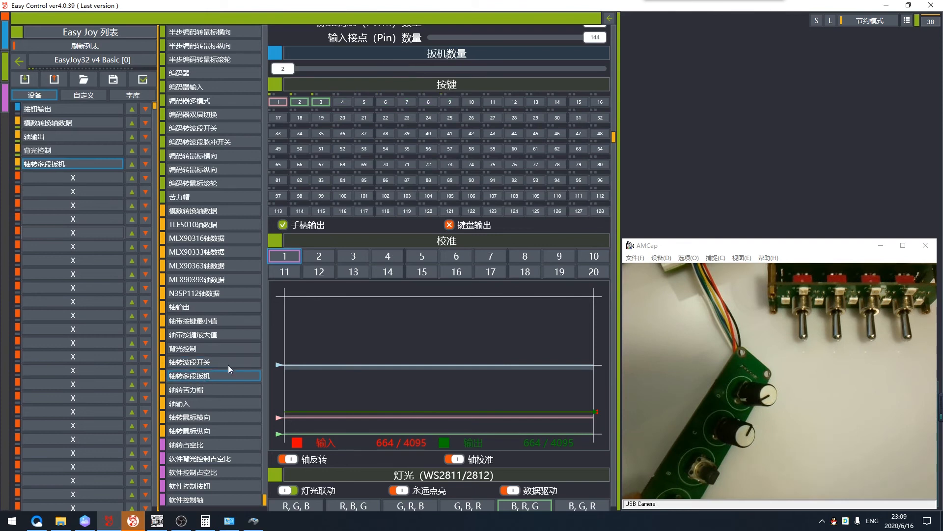
left_click_drag(283, 68, 406, 68)
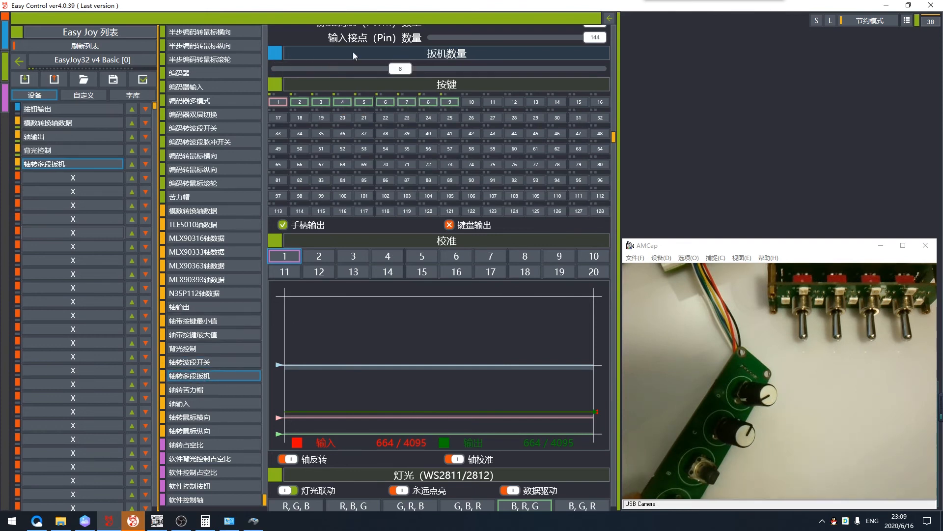
scroll(384, 326, "down", 3)
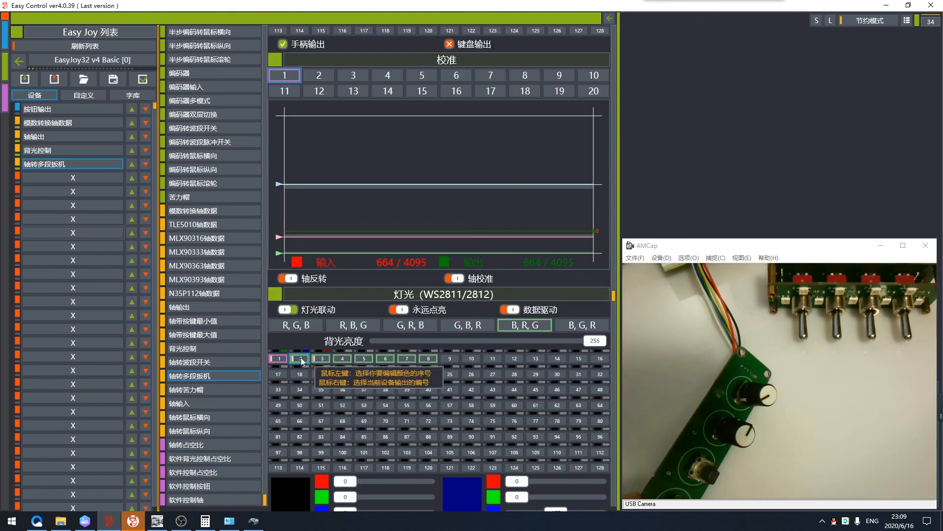
right_click(303, 362)
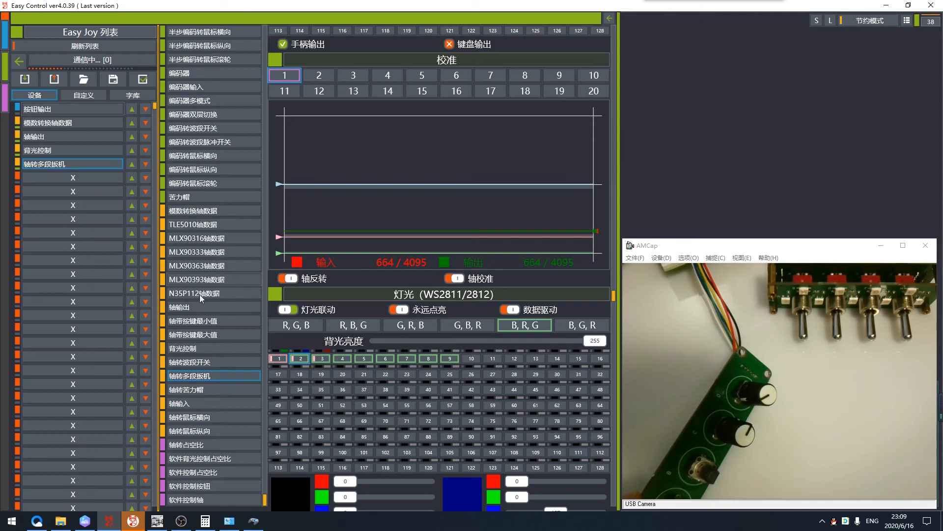
left_click(98, 46)
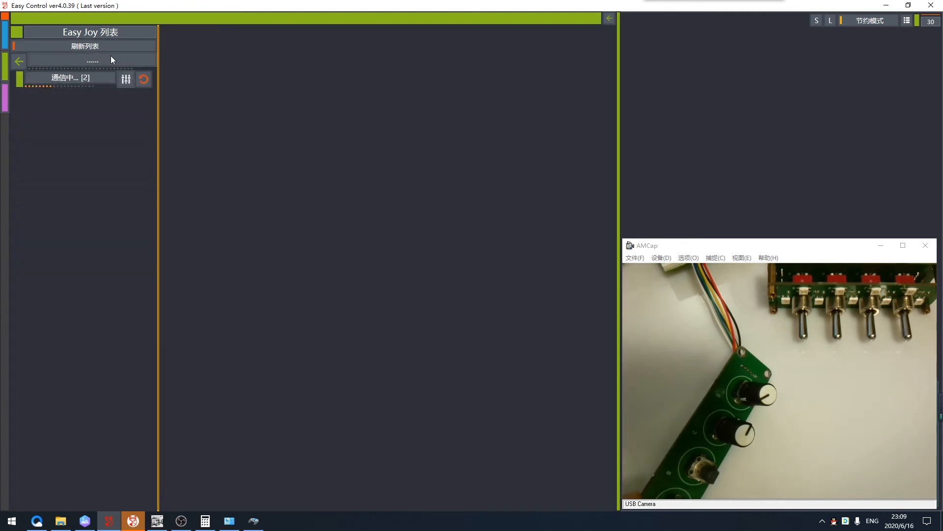
left_click(127, 82)
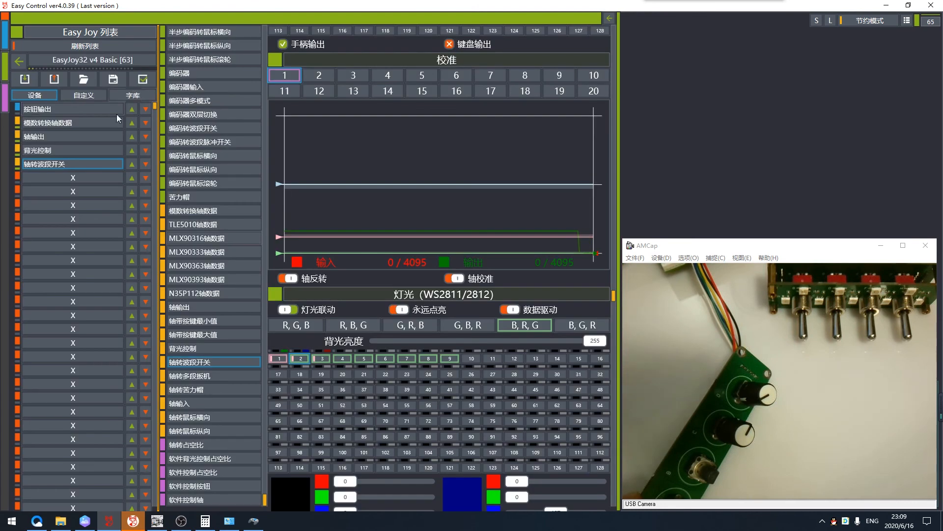
- Change the fifth device to 轴转多段扳机 and set its 扳机数量 to 8
left_click(198, 378)
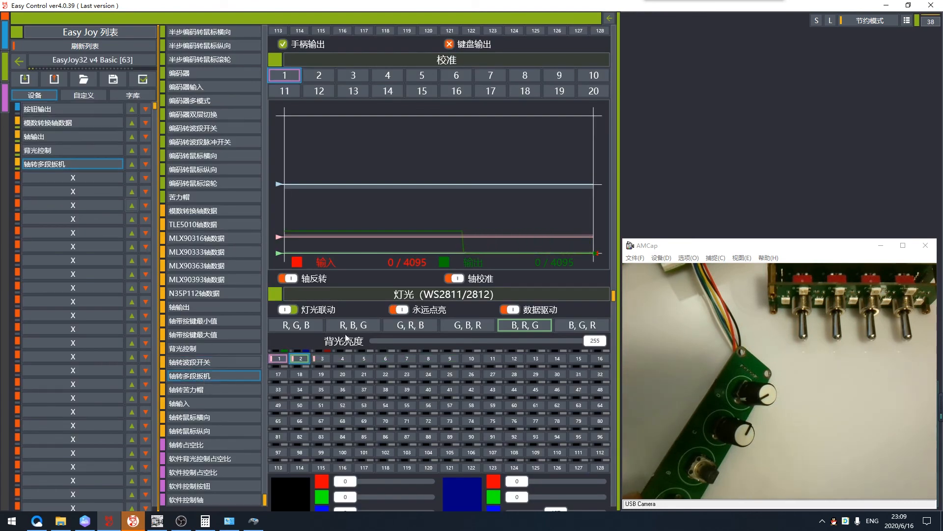
scroll(349, 314, "up", 4)
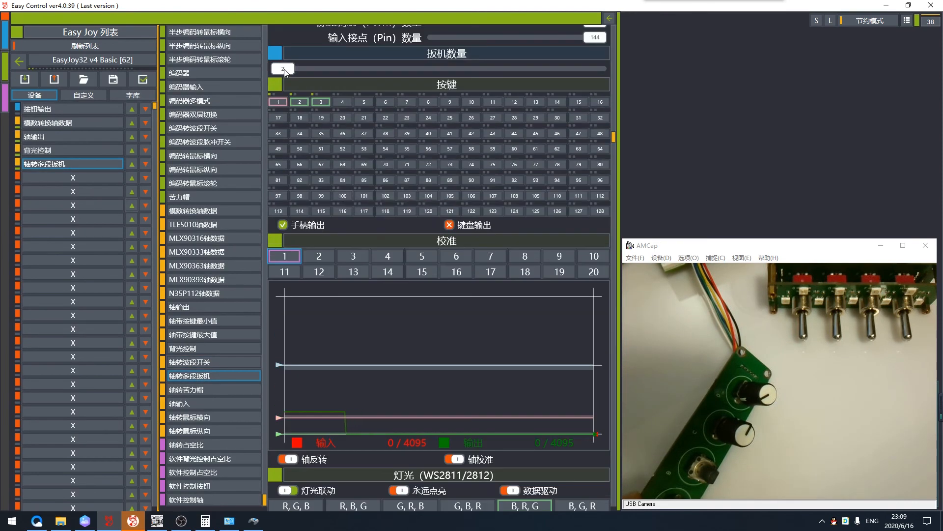
left_click_drag(287, 69, 403, 70)
- Assign lights 2 to 9 to the 轴转多段扳机 device and write the configuration to the board
scroll(339, 238, "down", 3)
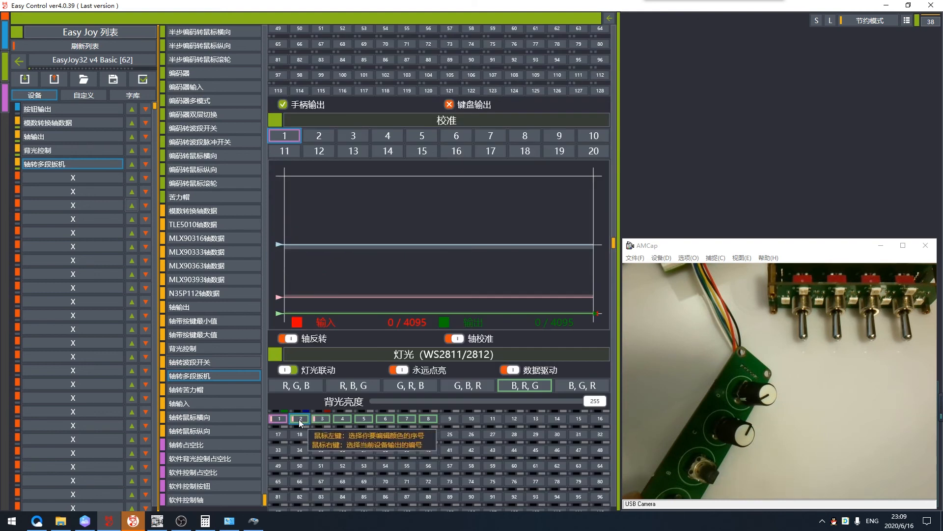
scroll(447, 350, "up", 1)
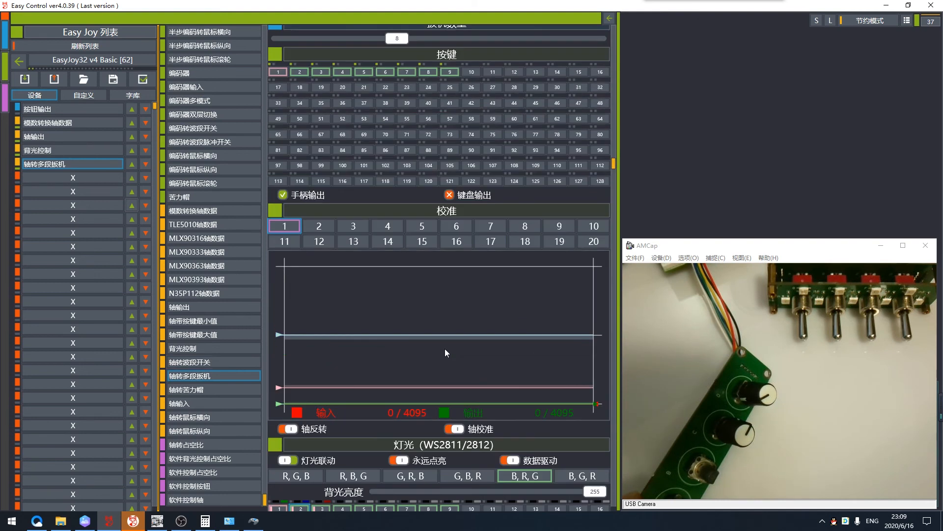
scroll(444, 349, "down", 4)
left_click(56, 79)
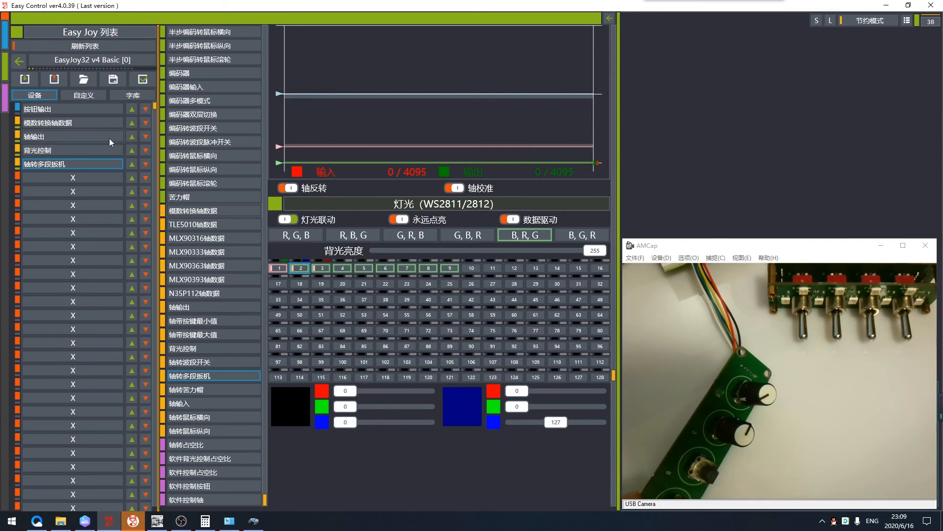
- Refresh the device list, examine the multi-stage trigger's buttons in the EasyJoy32 v4 Basic test page, and return to Easy Control
left_click(98, 45)
left_click(253, 521)
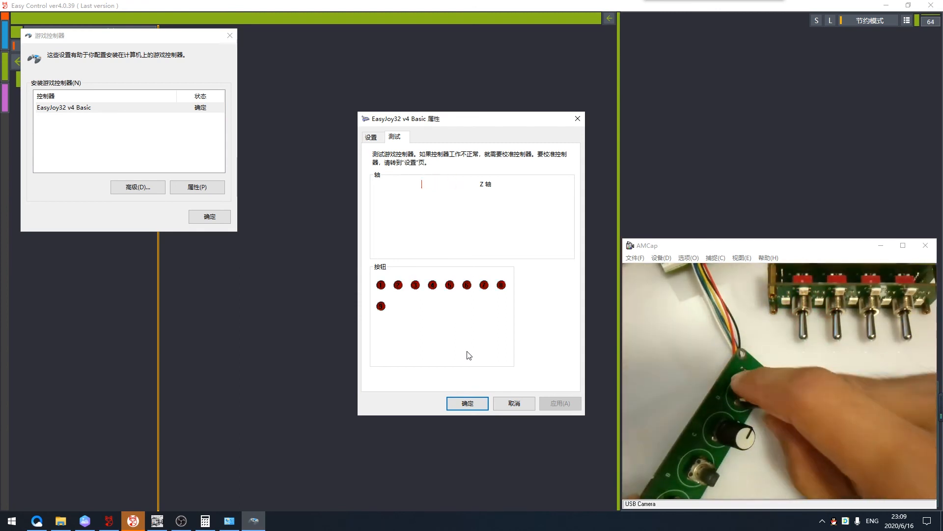
left_click(173, 226)
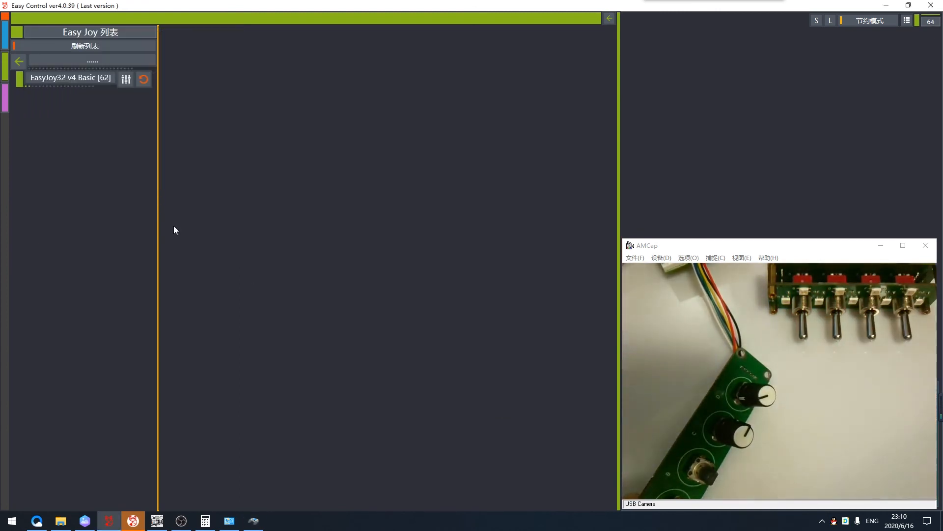
- Reopen the board's configuration, change the fifth device to 轴输入 on axis 1, write it to the board and refresh the device list
left_click(125, 79)
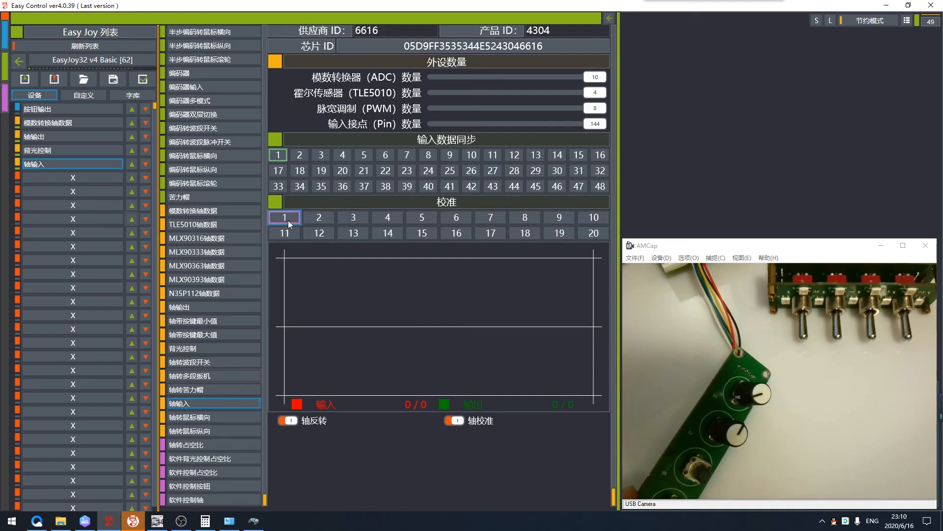
left_click(288, 220)
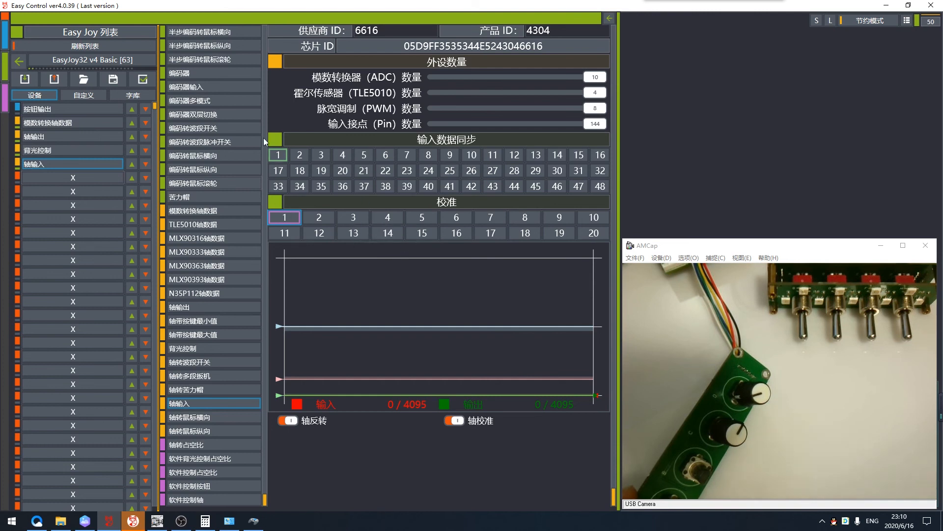
left_click(55, 78)
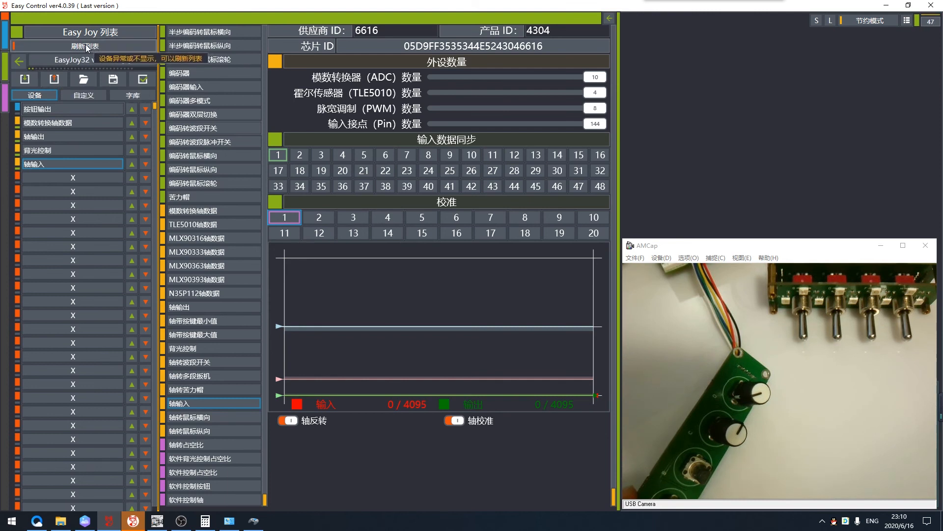
left_click(86, 46)
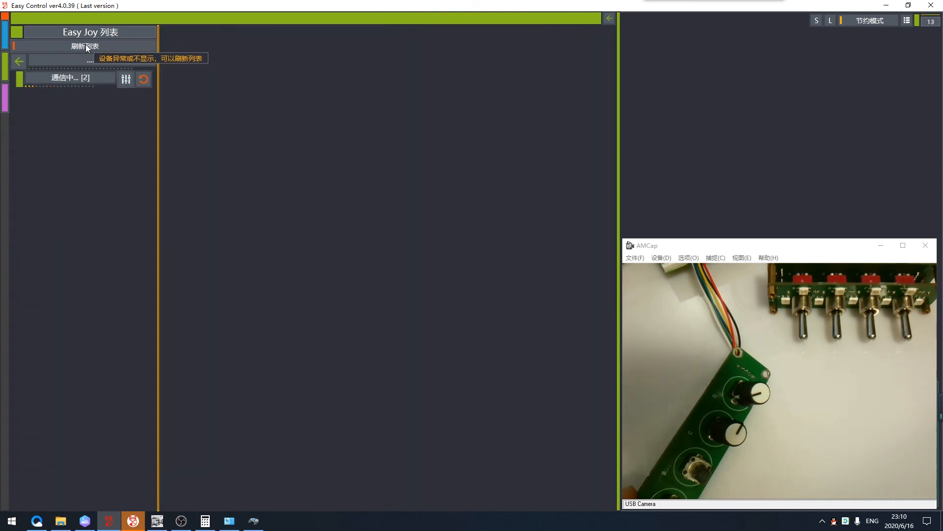
- Show the node canvas, move the EasyJoy32 v4 Basic node away from the test modules and display the ports' live values
left_click(613, 19)
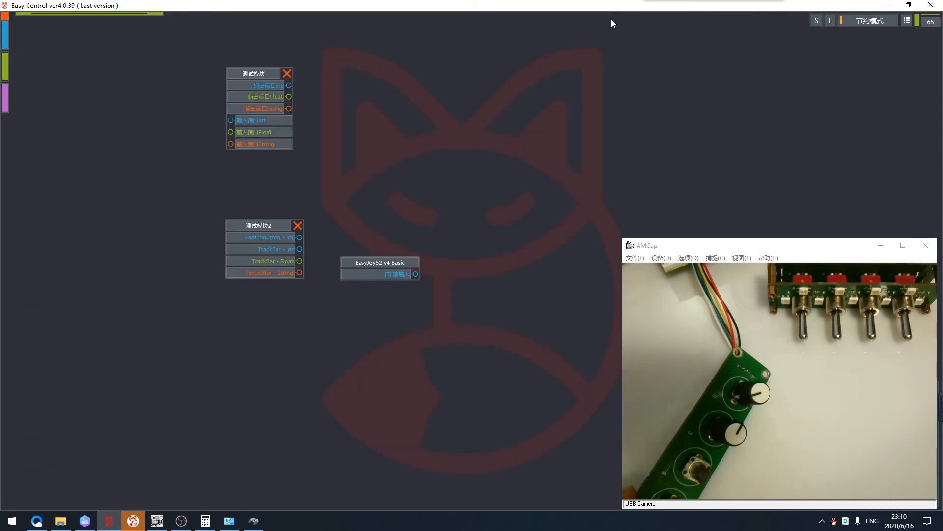
left_click_drag(466, 237, 599, 127)
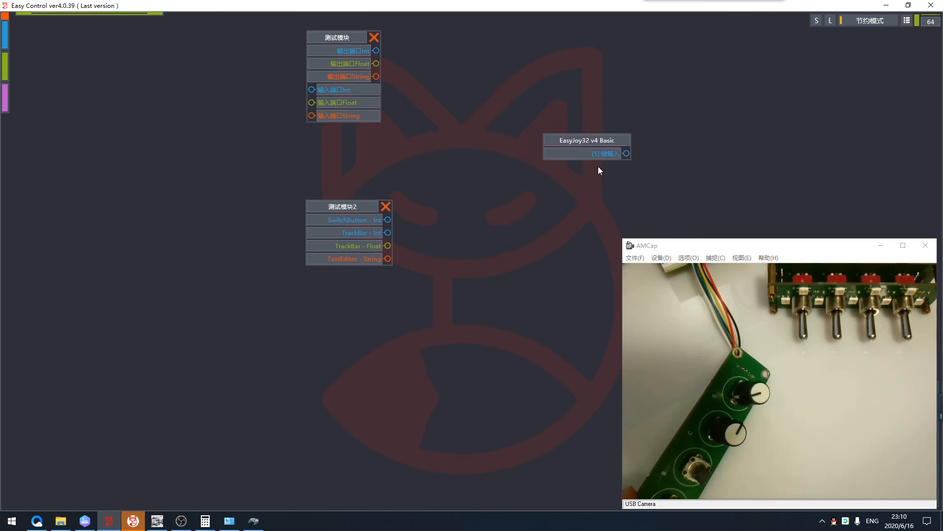
left_click(902, 27)
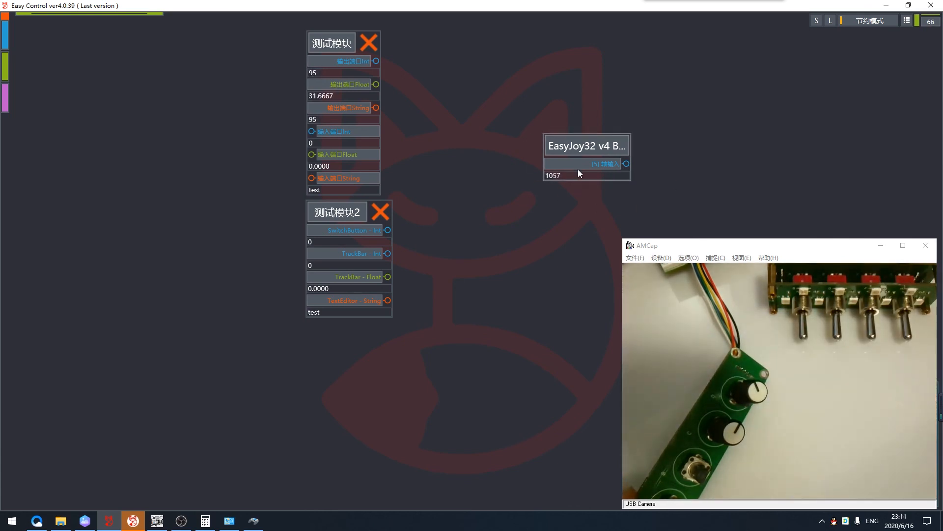
- Change the fifth device to 轴转鼠标横向, write the configuration to the board and reselect that device to review it
left_click(5, 67)
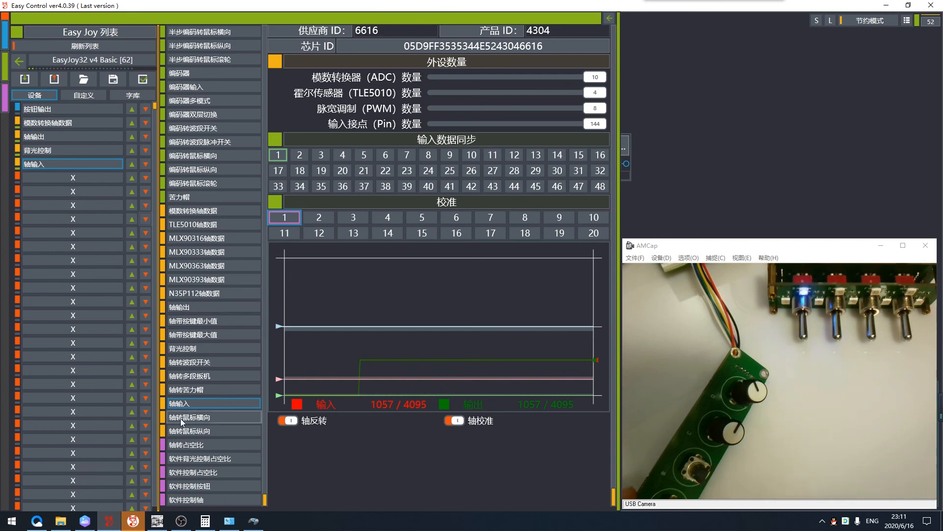
left_click(200, 418)
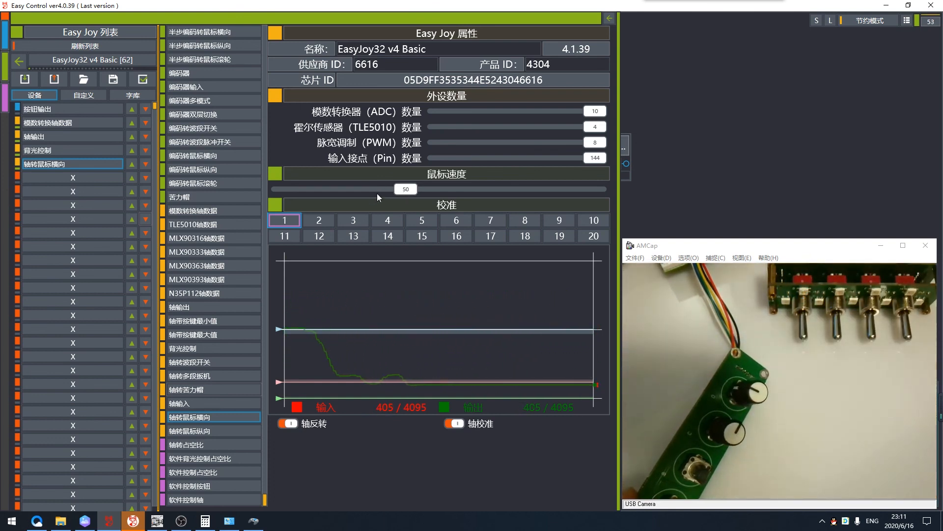
left_click(54, 82)
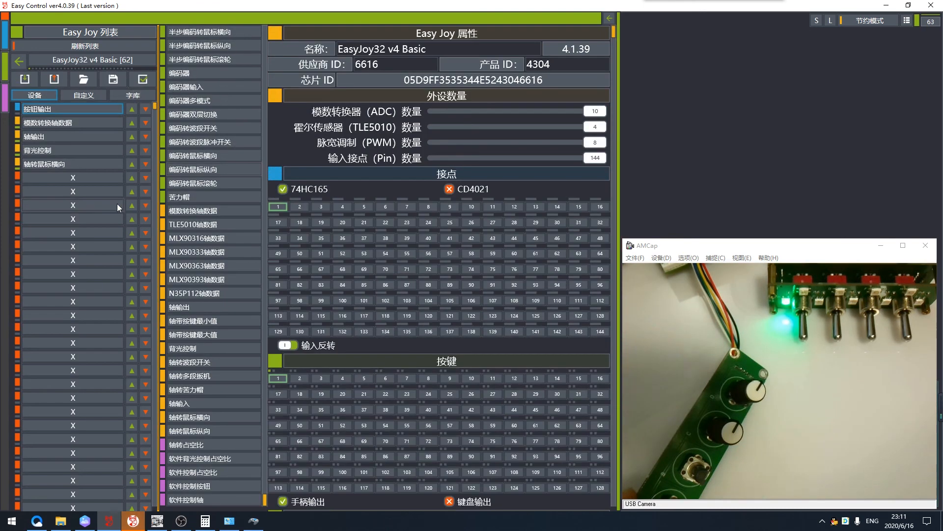
left_click(73, 151)
left_click(73, 165)
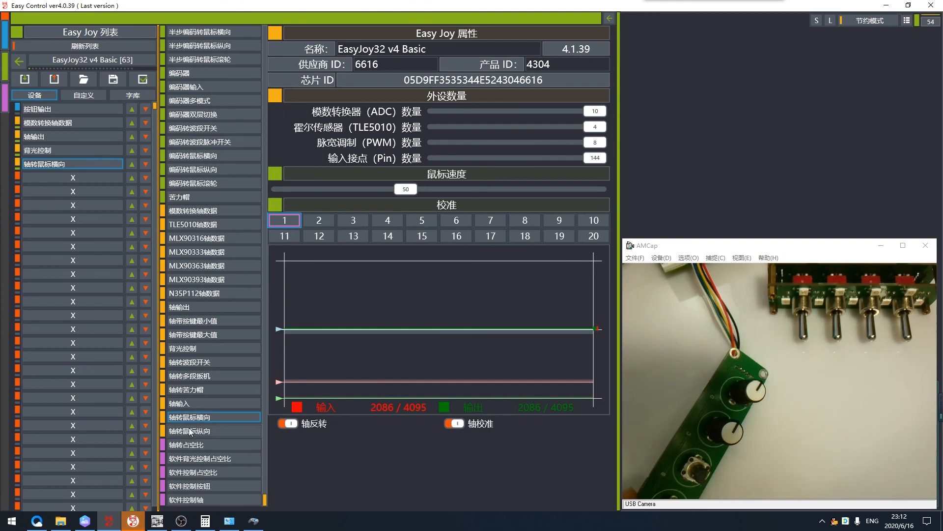
- Compare the TLE5010, MLX90316, MLX90393 and N35P112 axis data types in the sixth slot, and set the slot to 模数转换轴数据
left_click(62, 178)
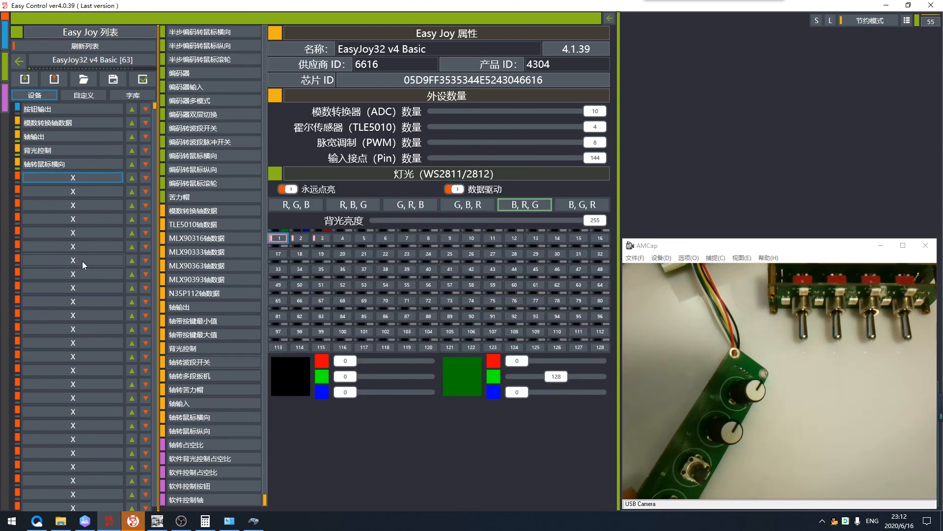
left_click(206, 213)
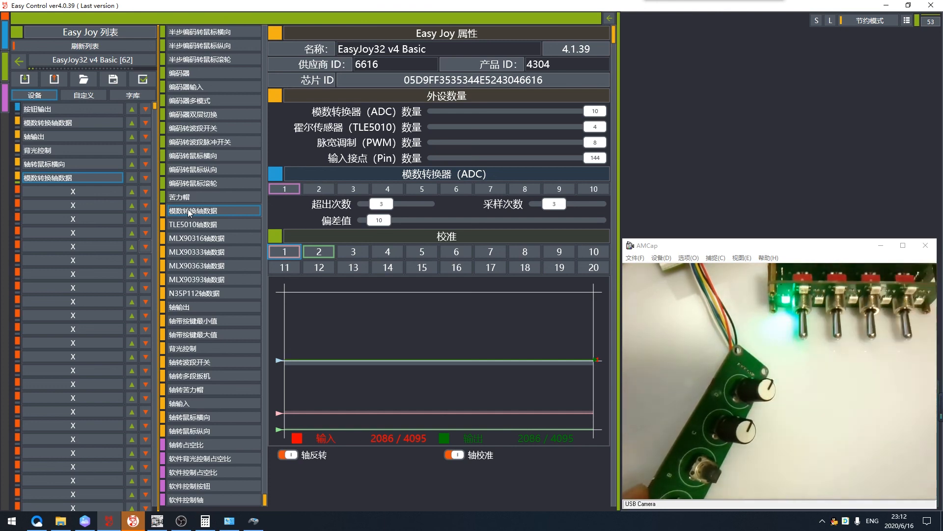
left_click(198, 224)
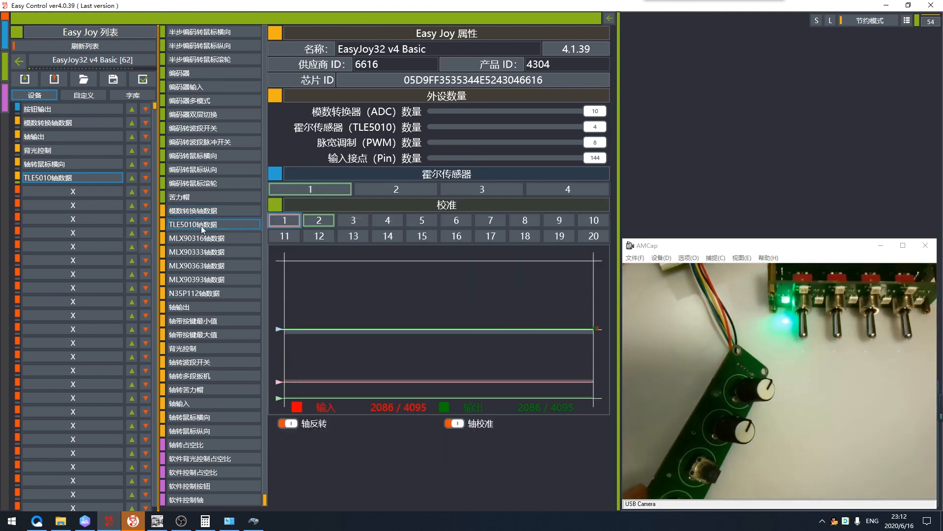
left_click(194, 238)
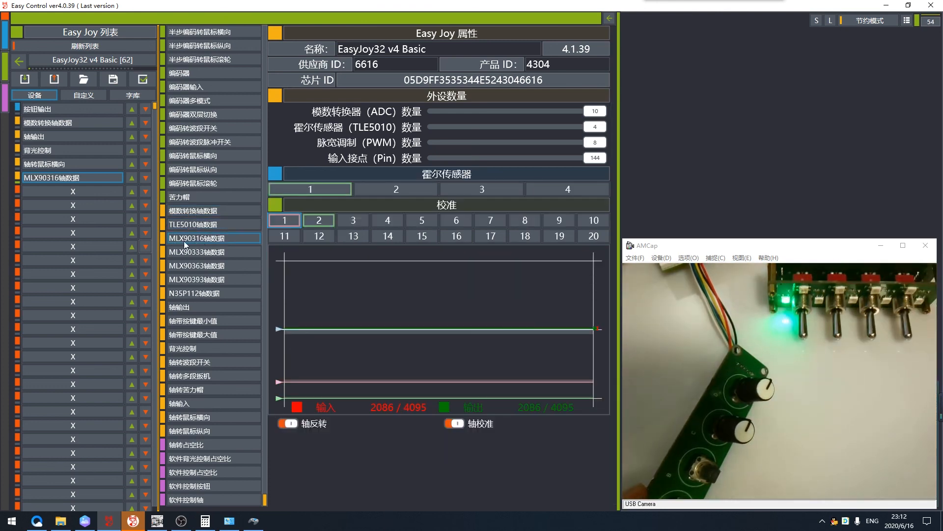
left_click(210, 279)
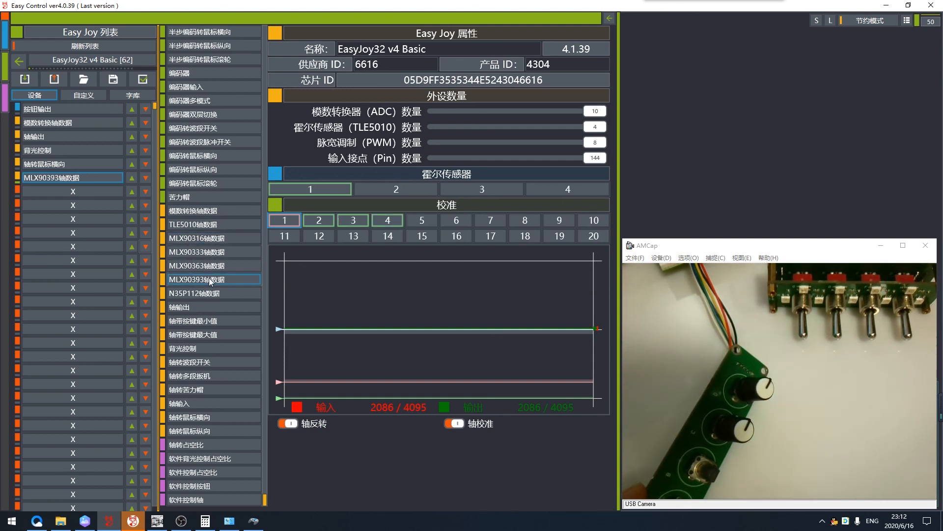
left_click(190, 294)
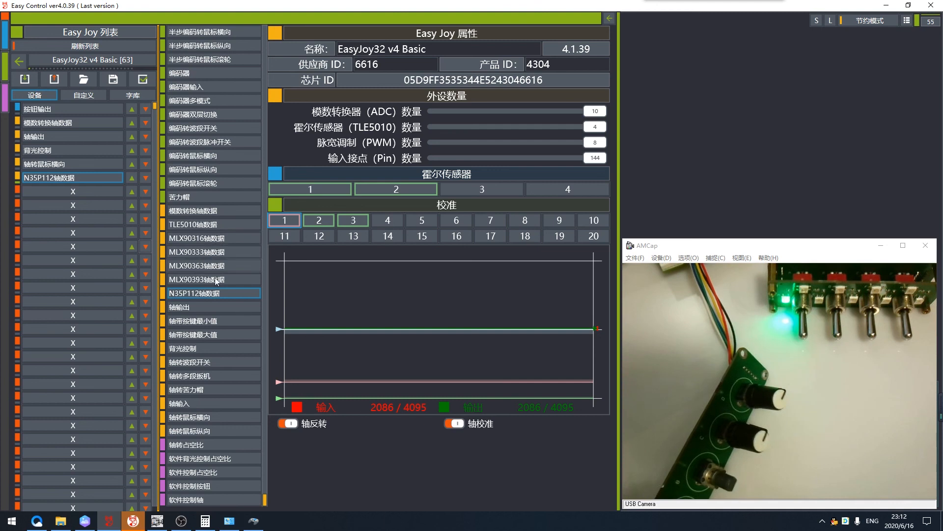
left_click(215, 240)
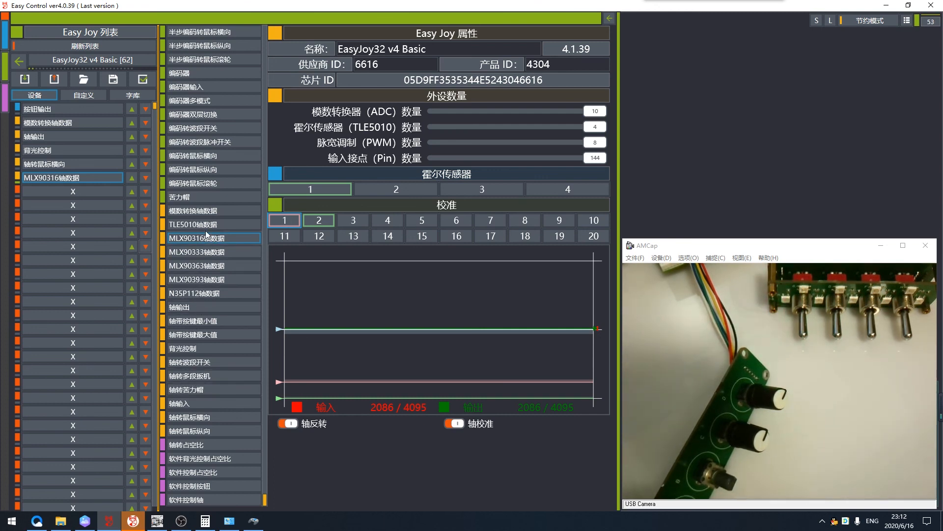
left_click(204, 211)
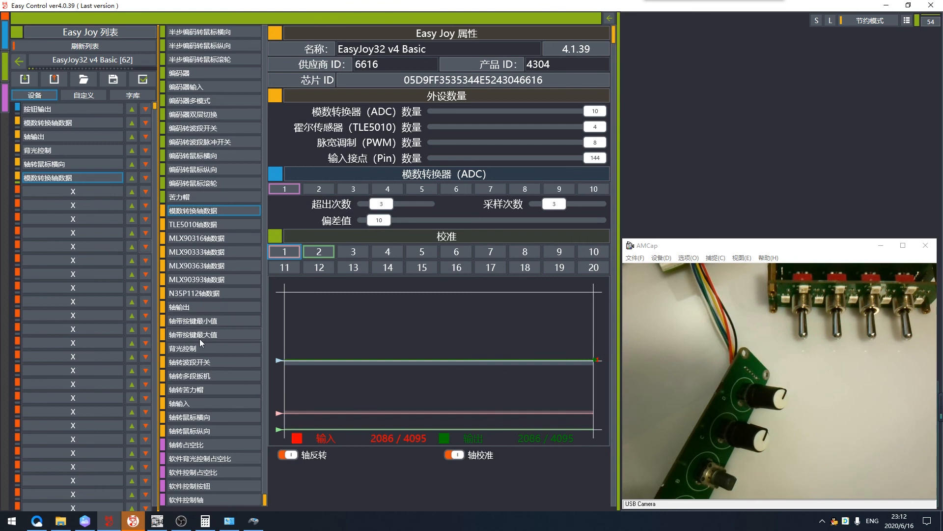